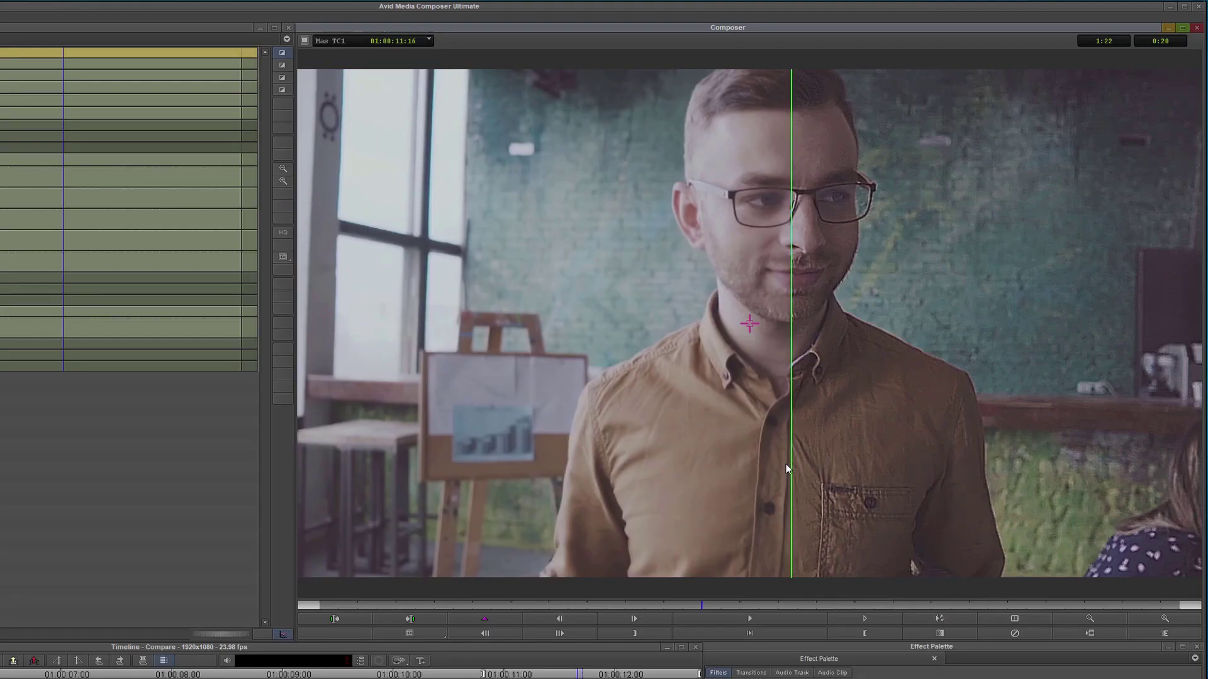
# Step: Move the compare split line to the left in the Composer viewer
pyautogui.moveTo(786, 468); pyautogui.dragTo(705, 467)
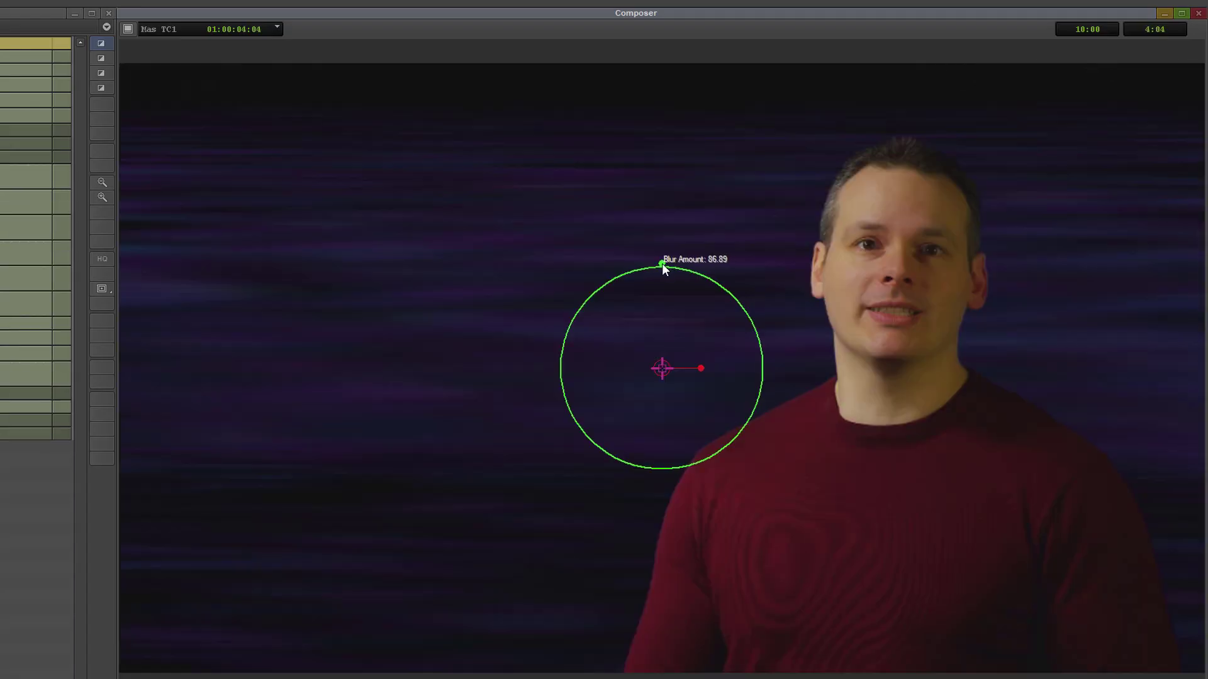
# Step: Shrink the on-screen Blur Amount circle to reduce the circular region's blur
pyautogui.moveTo(663, 264); pyautogui.dragTo(662, 340)
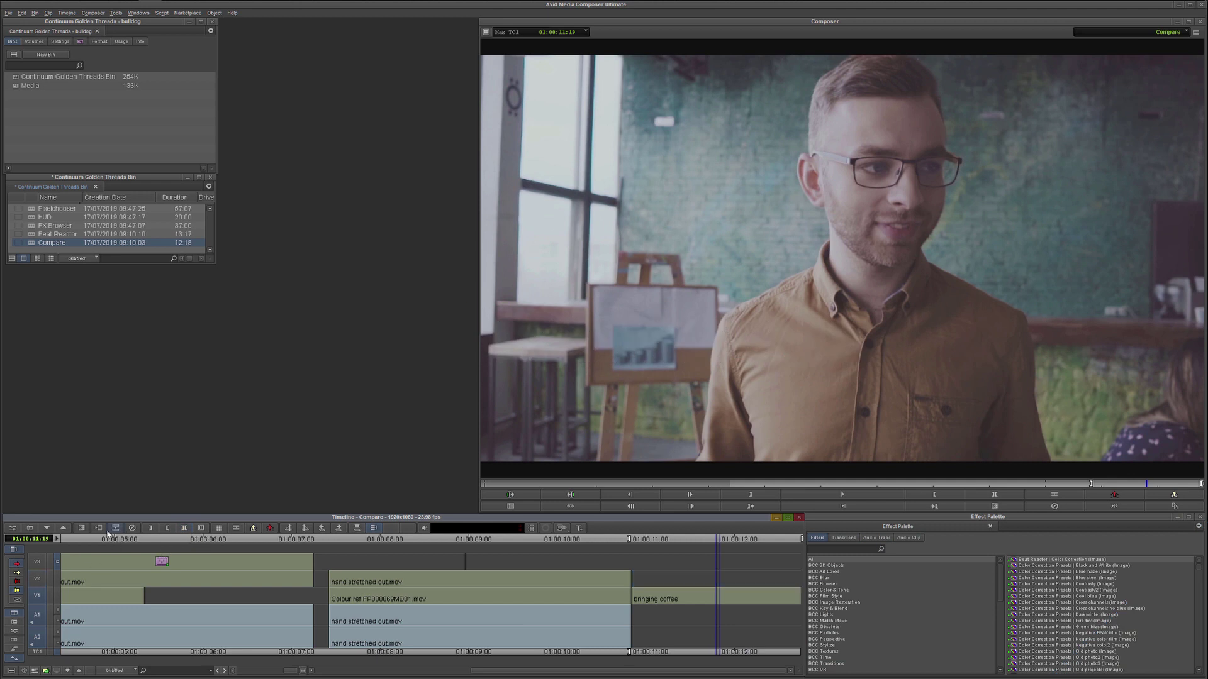
# Step: Mark the bringing coffee clip, apply BCC Magic Sharp from a 'magic' search, and open its parameters
pyautogui.click(184, 529)
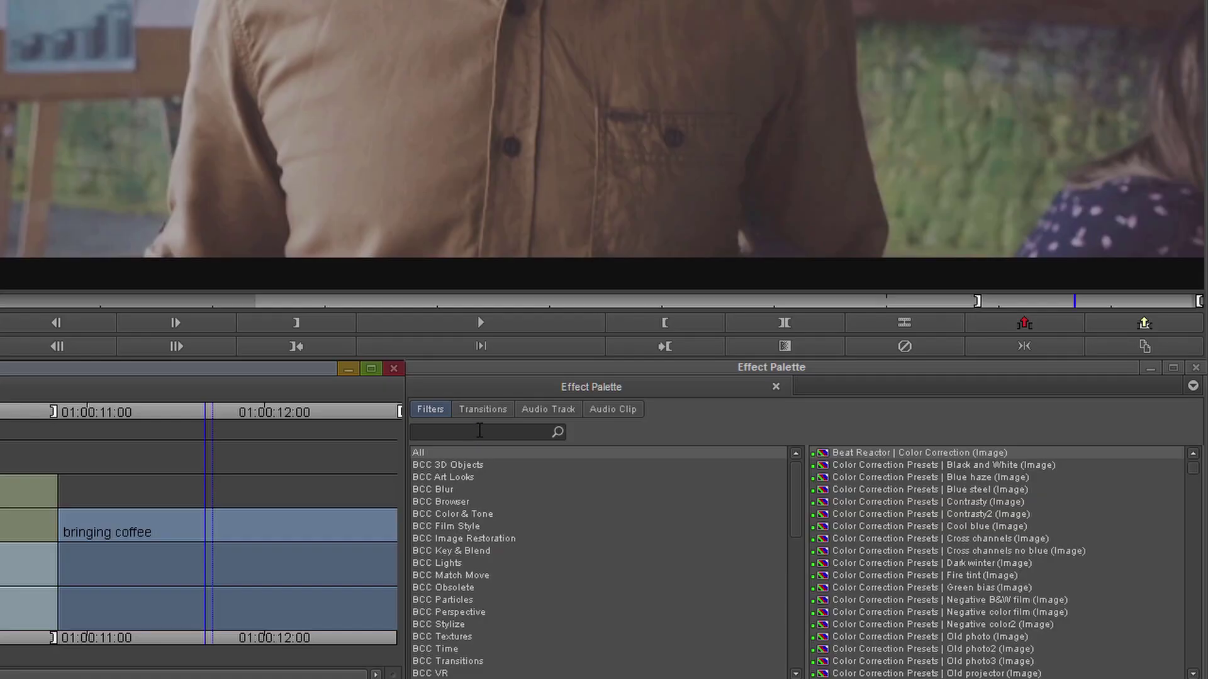
pyautogui.click(472, 432)
pyautogui.write('magic')
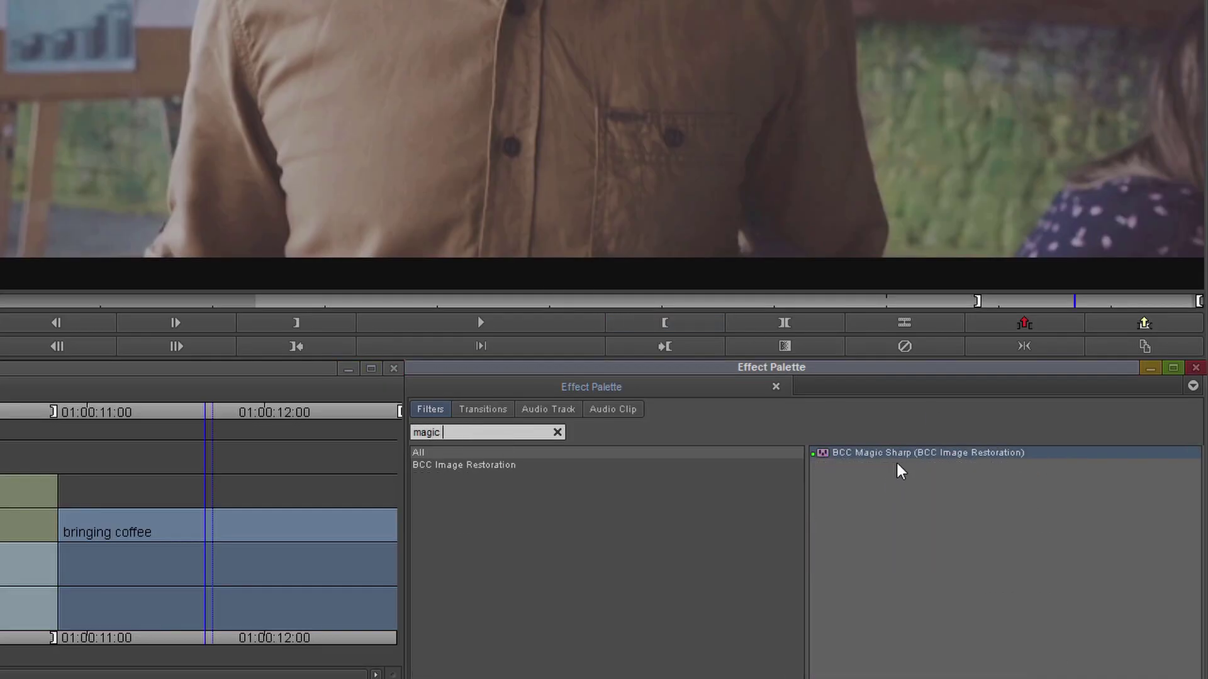
pyautogui.moveTo(900, 453); pyautogui.dragTo(226, 540)
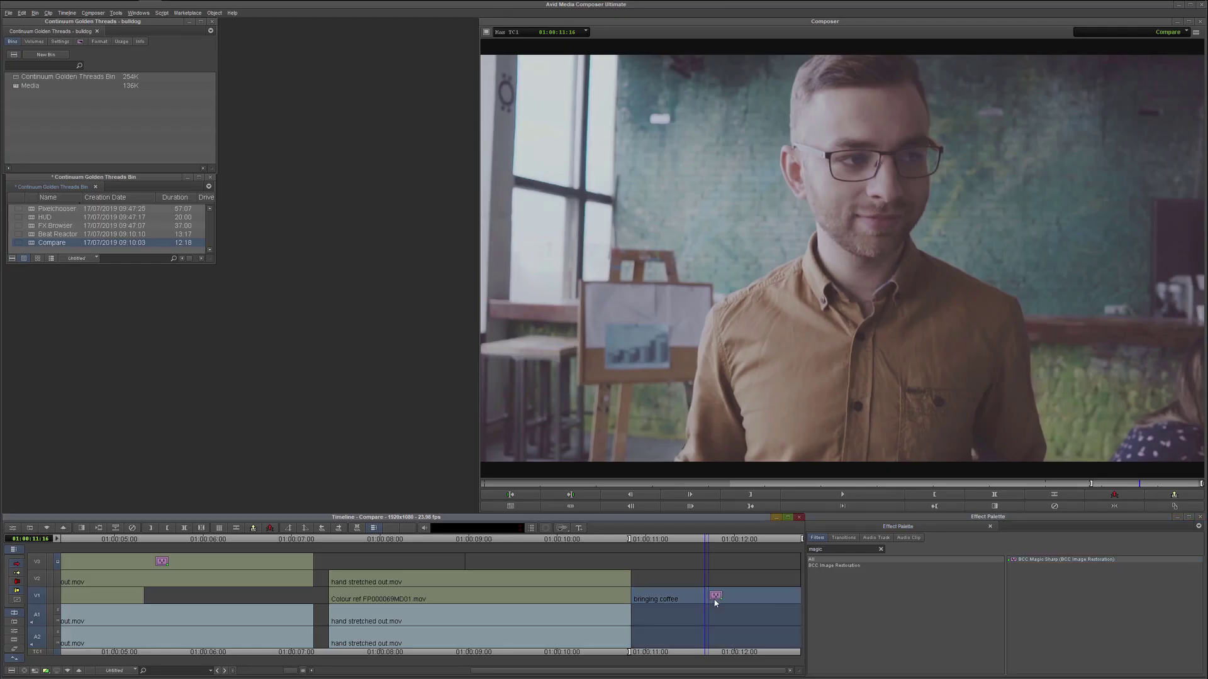
pyautogui.click(373, 528)
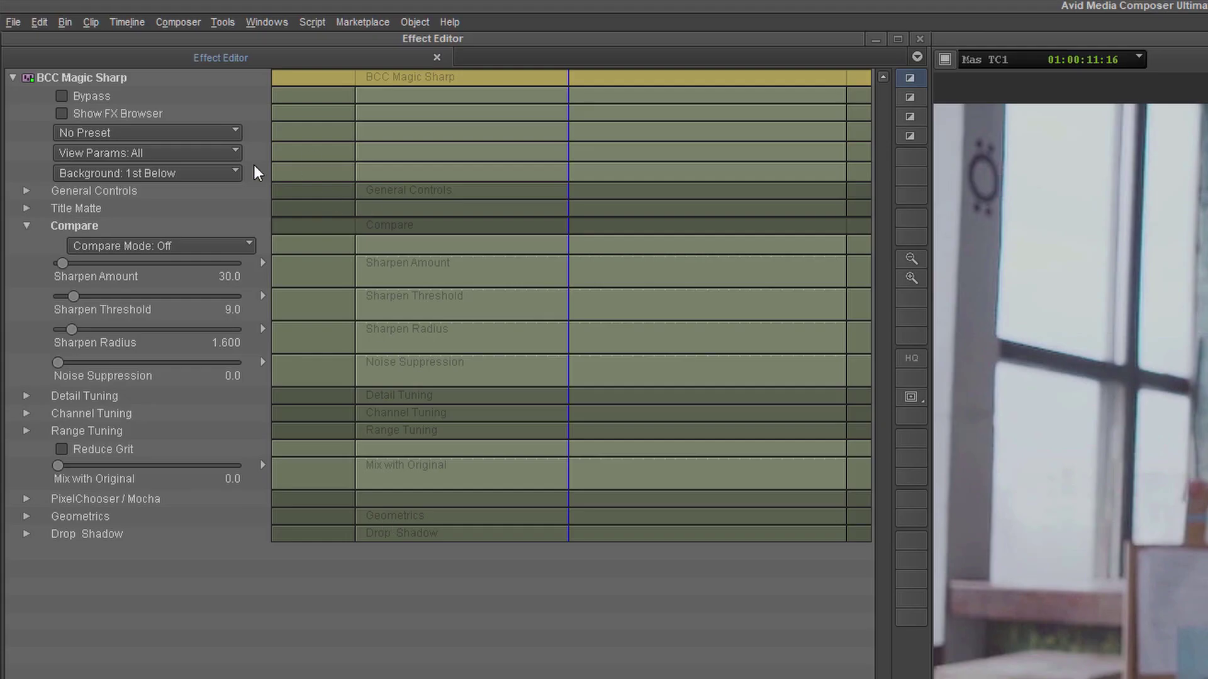
# Step: Load the HighThresh_SharpEdges.bsp preset and raise Sharpen Amount to 89.5
pyautogui.click(180, 134)
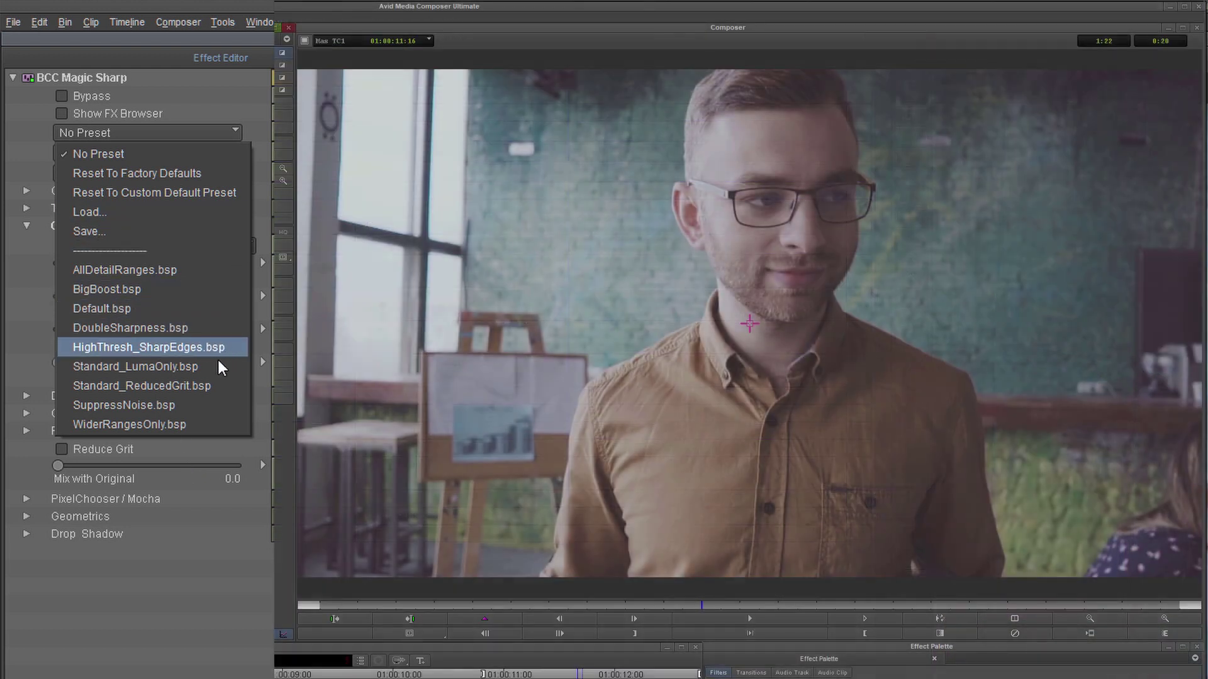
pyautogui.click(227, 349)
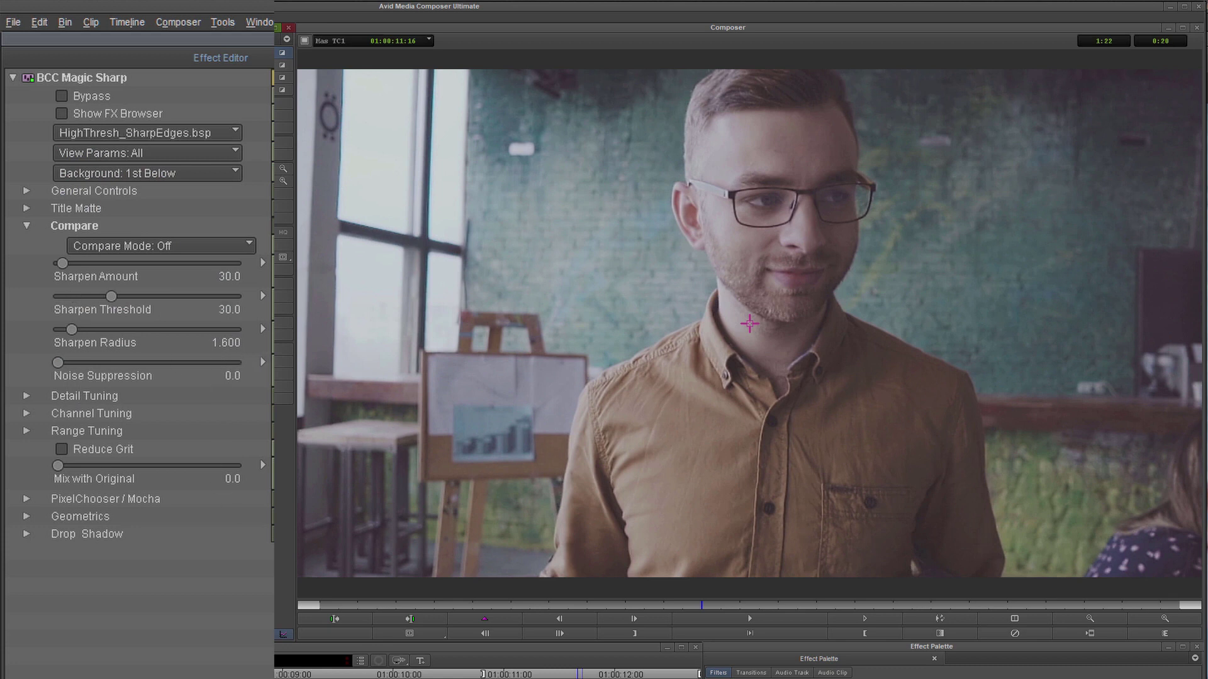
pyautogui.moveTo(62, 263)
pyautogui.mouseDown()
pyautogui.moveTo(95, 264)
pyautogui.moveTo(64, 263)
pyautogui.moveTo(93, 263)
pyautogui.moveTo(64, 263)
pyautogui.moveTo(76, 263)
pyautogui.mouseUp()
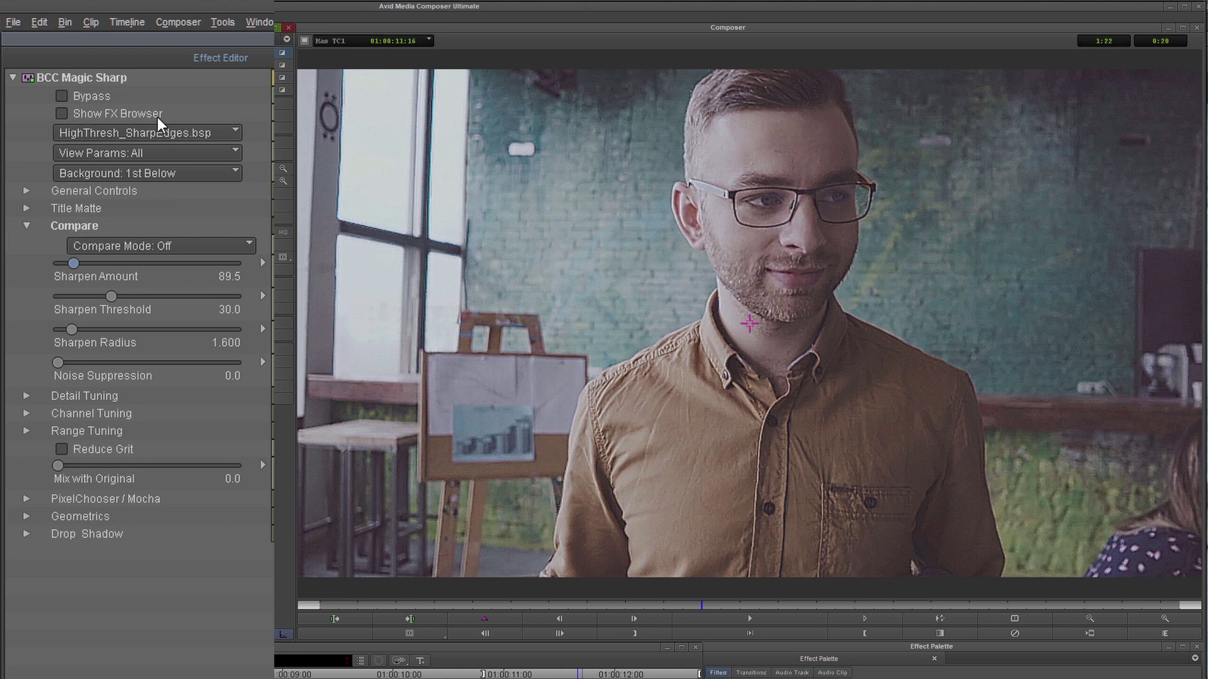
# Step: Preview the original with Bypass, then show original and sharpened frames Side By Side
pyautogui.click(62, 97)
pyautogui.click(62, 97)
pyautogui.click(56, 229)
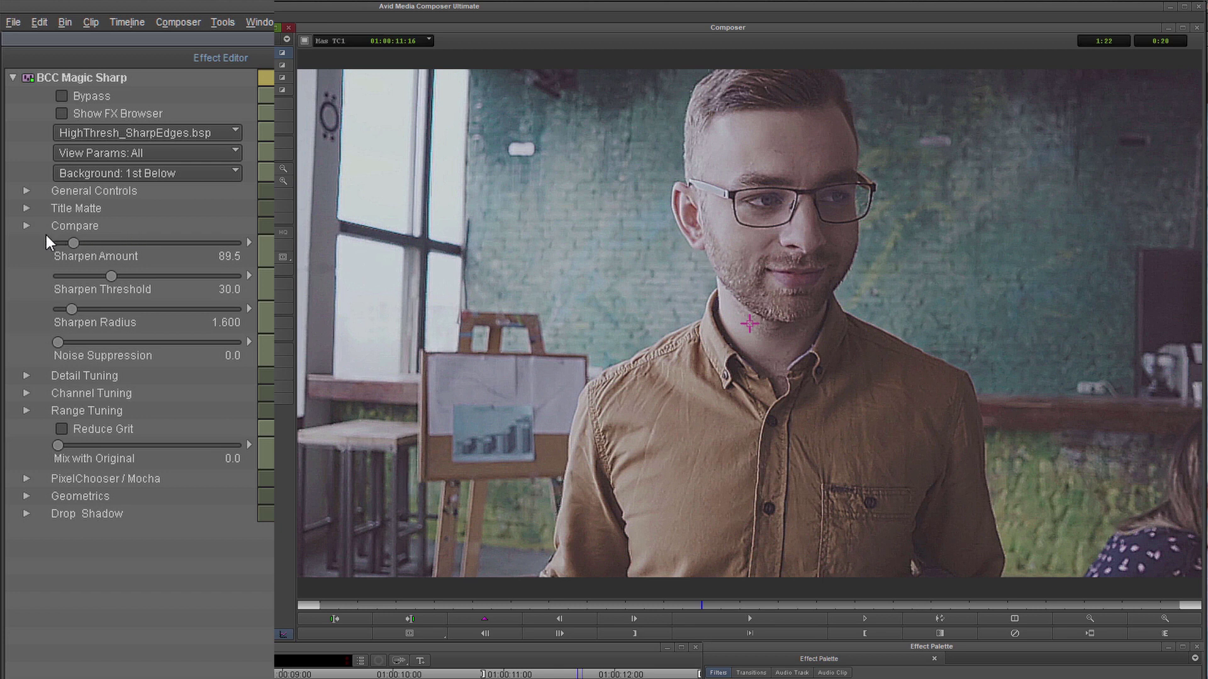
pyautogui.click(28, 225)
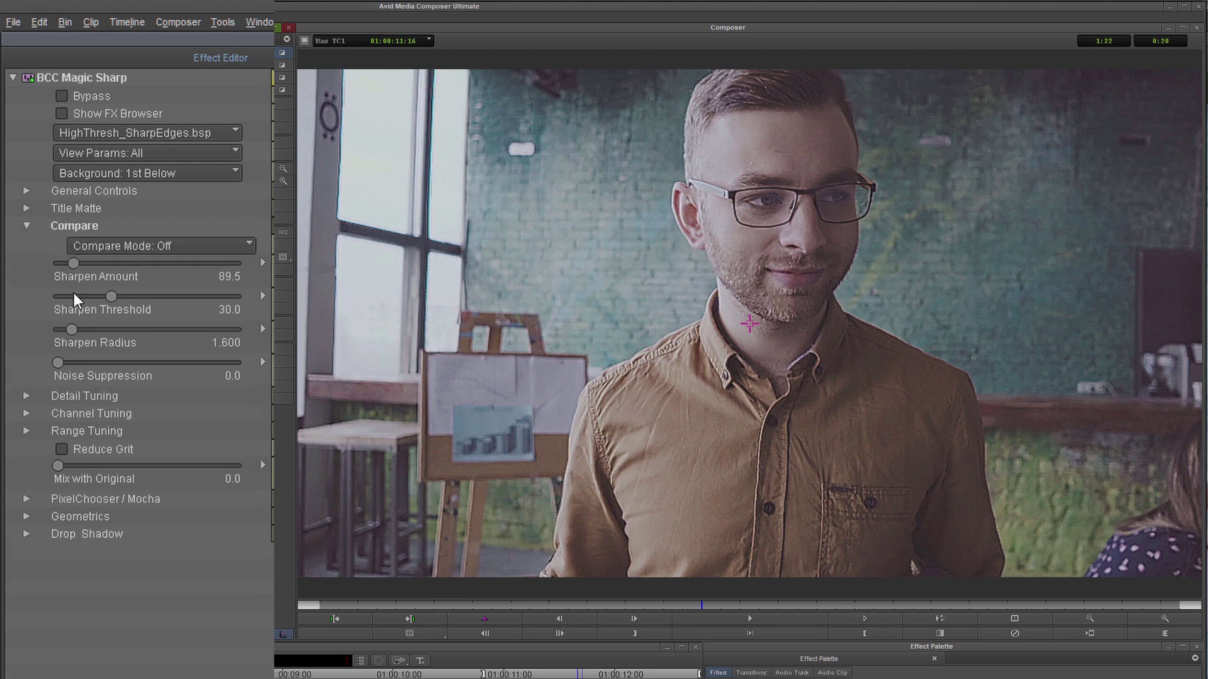
pyautogui.click(174, 247)
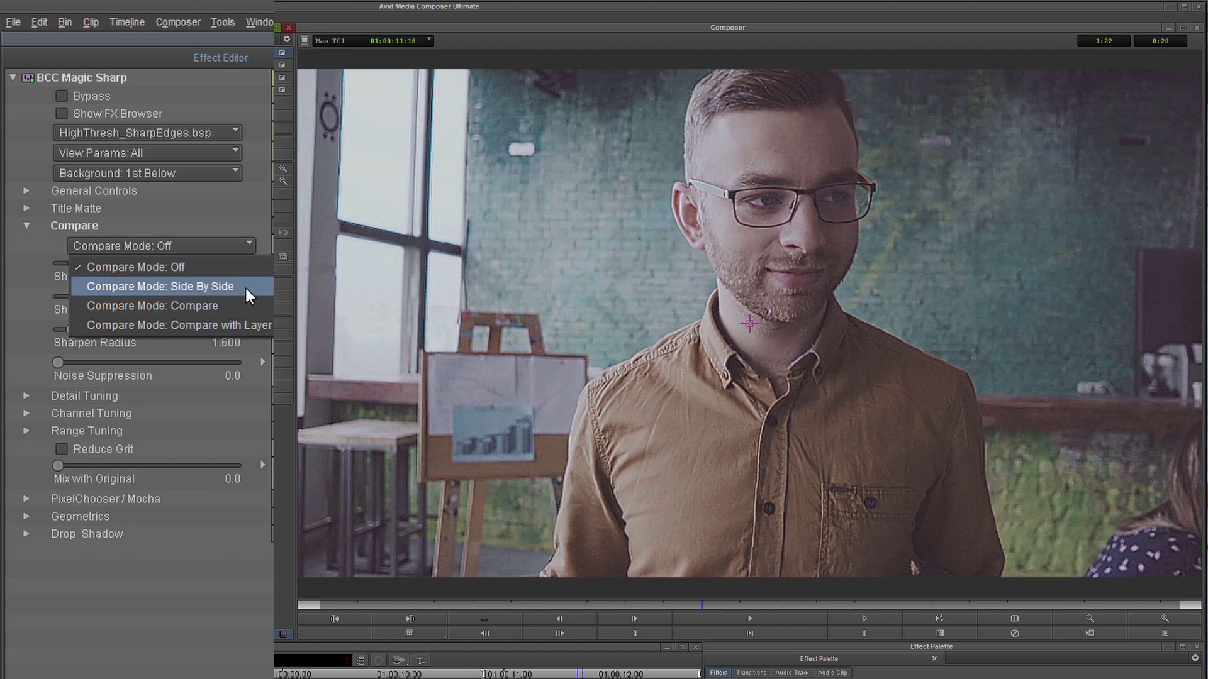
pyautogui.click(264, 287)
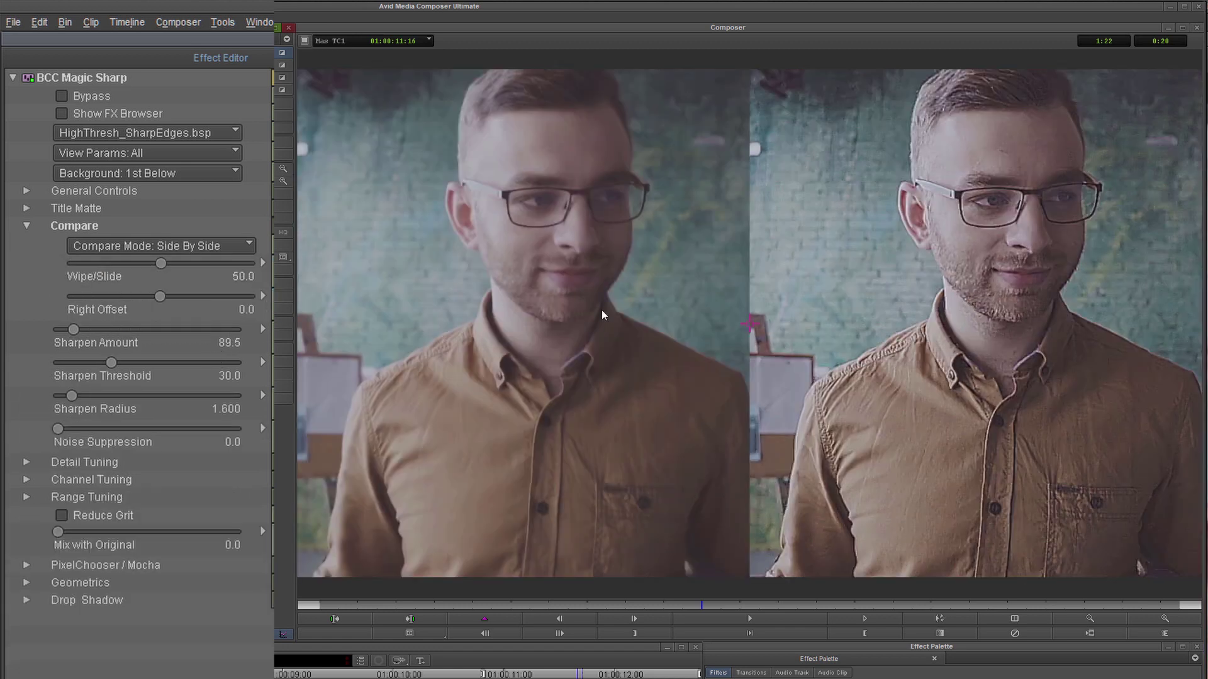
# Step: Switch Compare Mode to Compare and set the wipe split to 53.2 across the face
pyautogui.click(152, 245)
pyautogui.click(176, 310)
pyautogui.moveTo(742, 420); pyautogui.dragTo(778, 464)
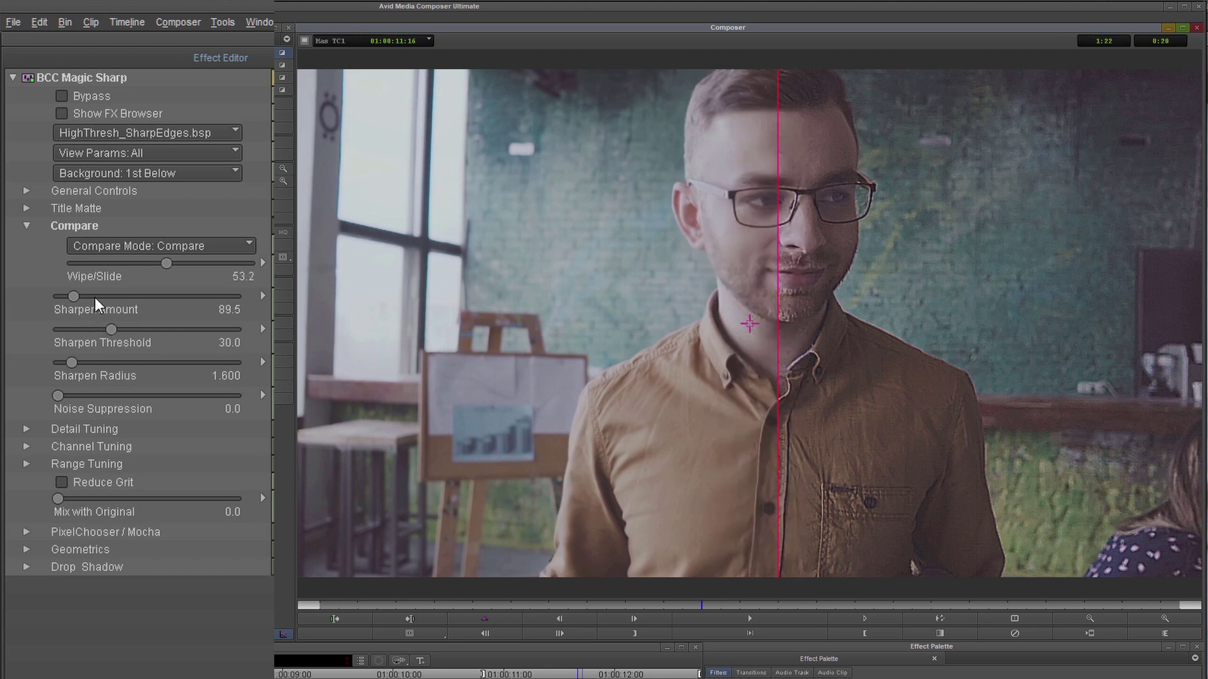
# Step: Adjust the wipe, reposition a Side By Side comparison, and lower Sharpen Amount to 57.9
pyautogui.moveTo(168, 263)
pyautogui.mouseDown()
pyautogui.moveTo(142, 263)
pyautogui.moveTo(199, 267)
pyautogui.moveTo(142, 268)
pyautogui.moveTo(187, 263)
pyautogui.mouseUp()
pyautogui.click(213, 246)
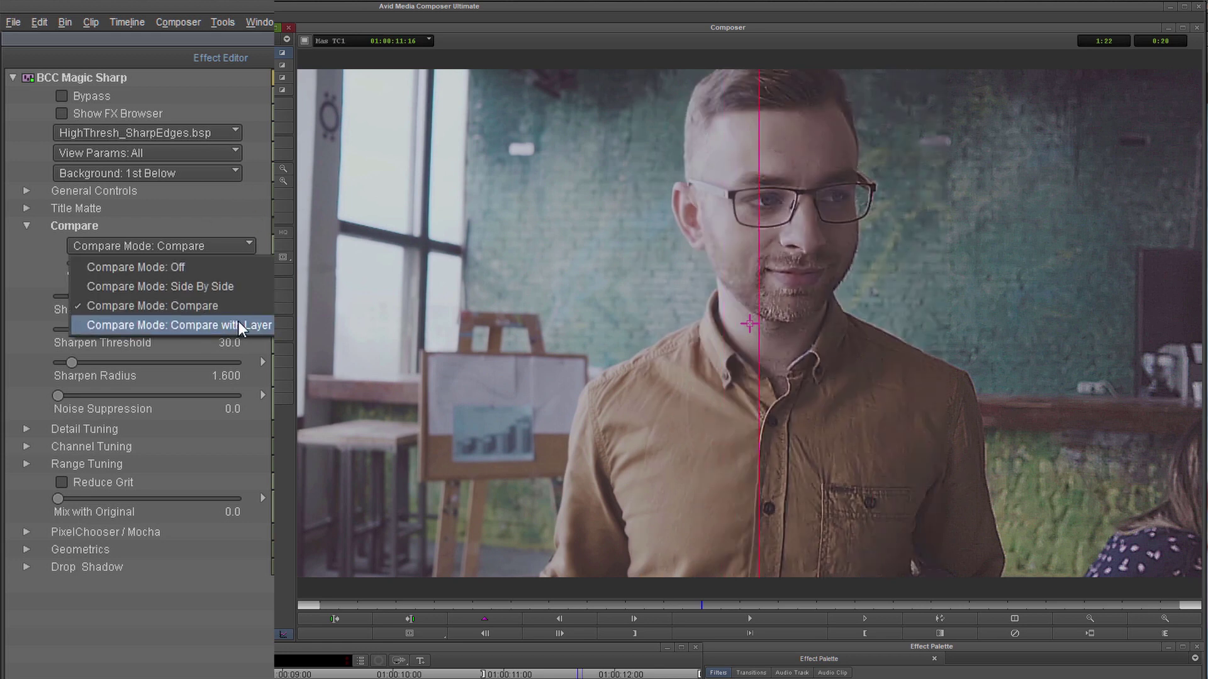
pyautogui.click(234, 284)
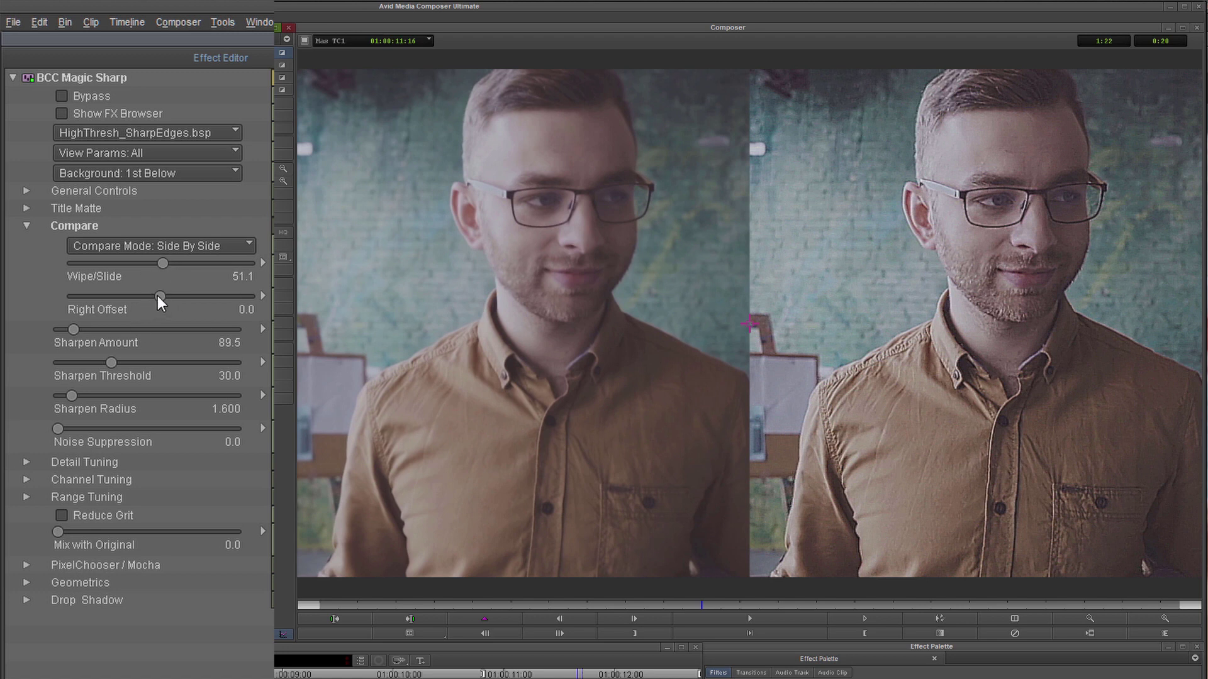
pyautogui.moveTo(161, 262); pyautogui.dragTo(158, 296)
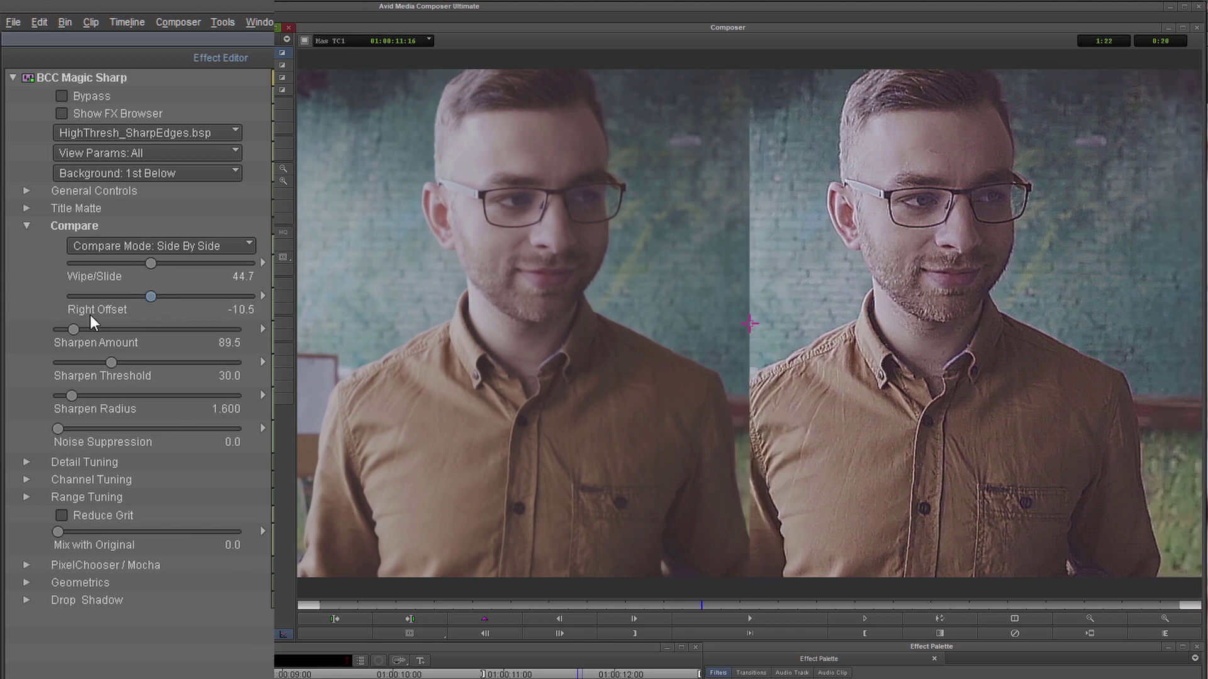
pyautogui.moveTo(70, 330); pyautogui.dragTo(66, 330)
# Step: Turn Compare Mode Off and toggle Bypass to check the full-frame before and after
pyautogui.click(115, 246)
pyautogui.click(176, 266)
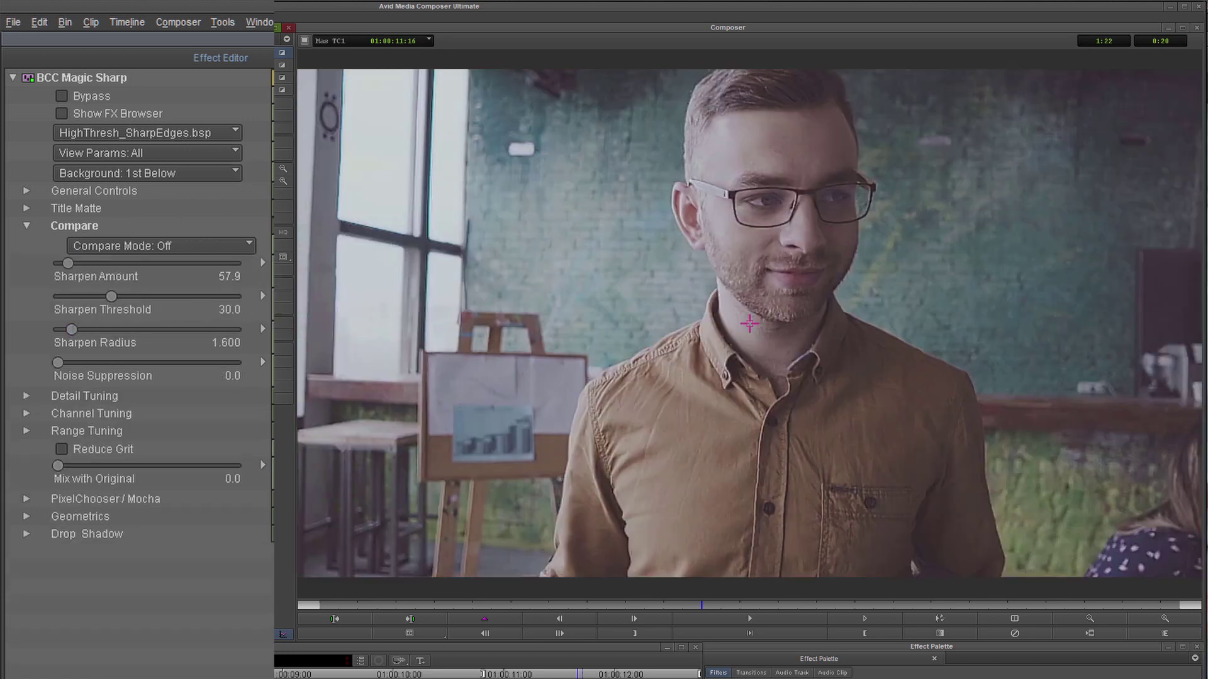
pyautogui.click(61, 97)
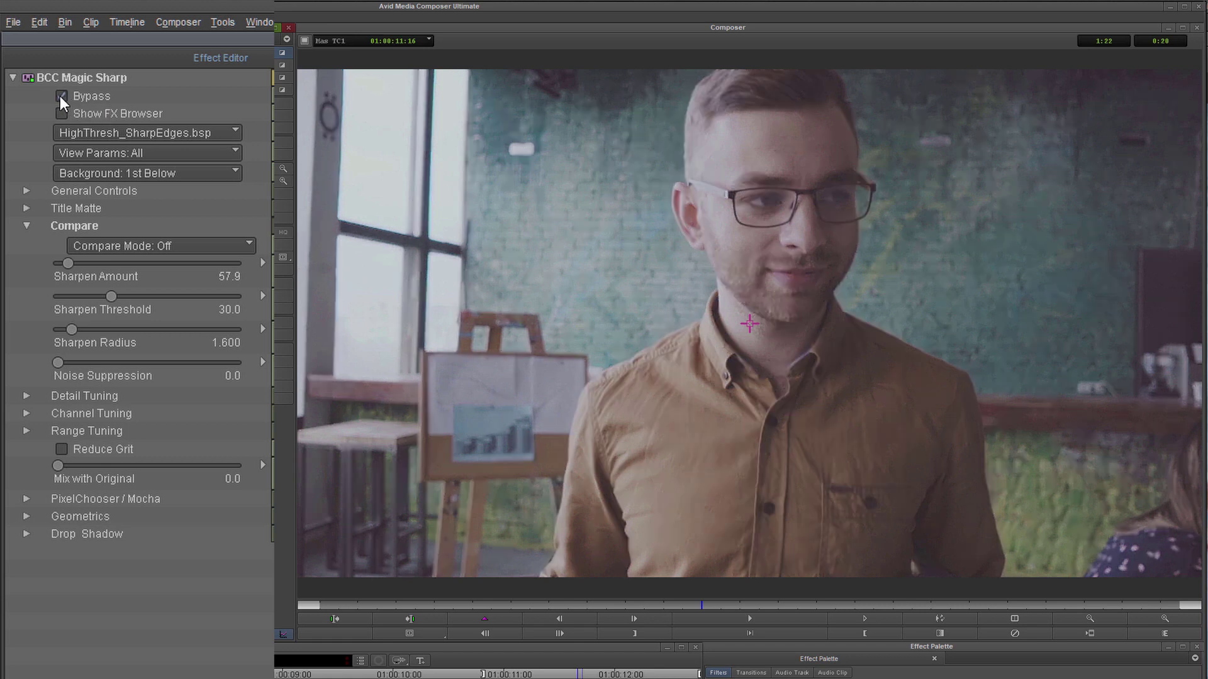
pyautogui.click(61, 97)
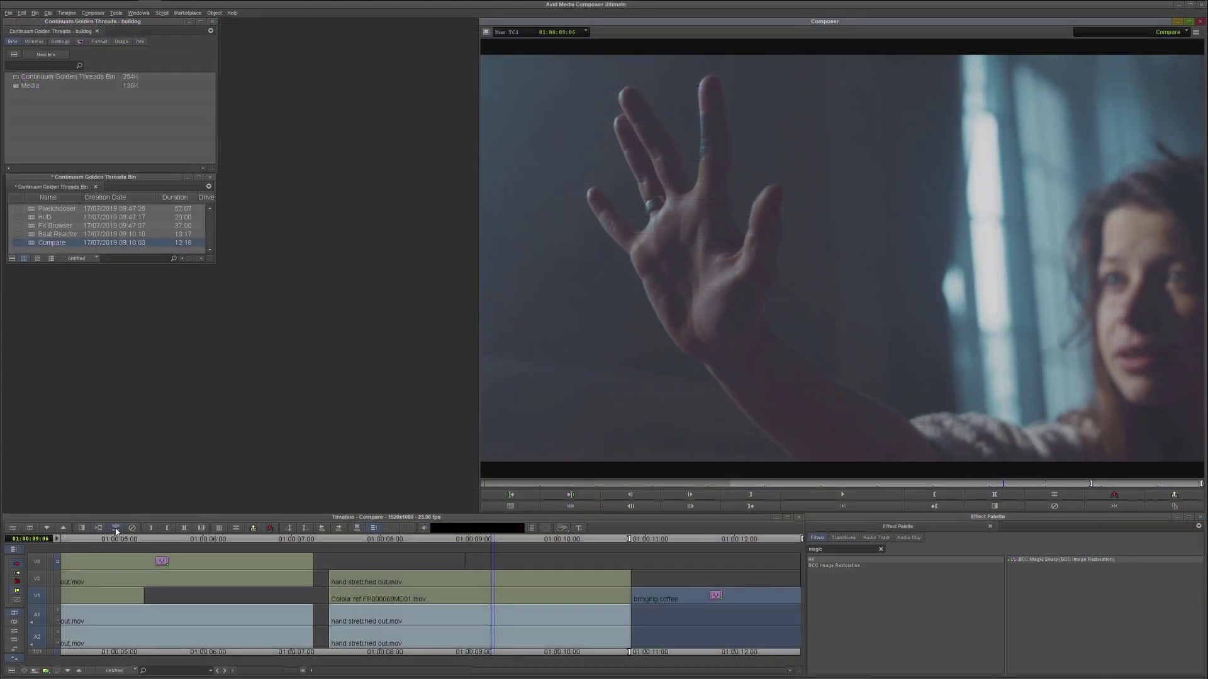
# Step: Mark the Colour ref clip, play and stop the marked range, and clear the 'magic' effect search
pyautogui.click(844, 507)
pyautogui.click(842, 494)
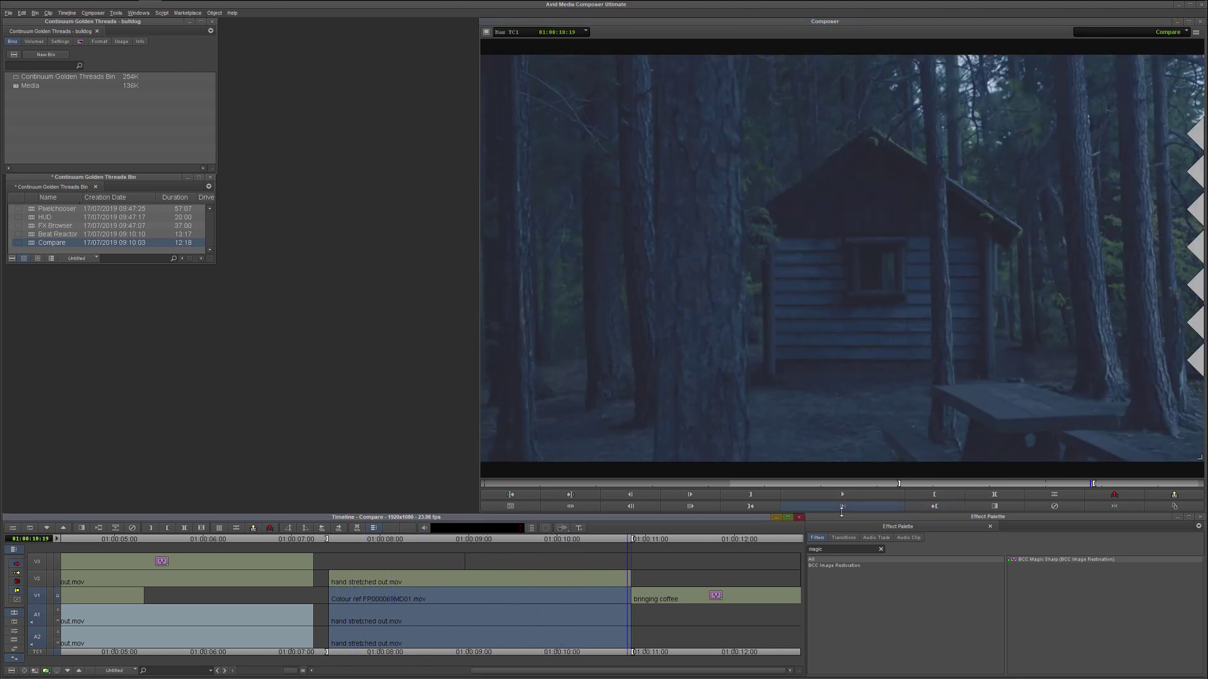
pyautogui.click(842, 507)
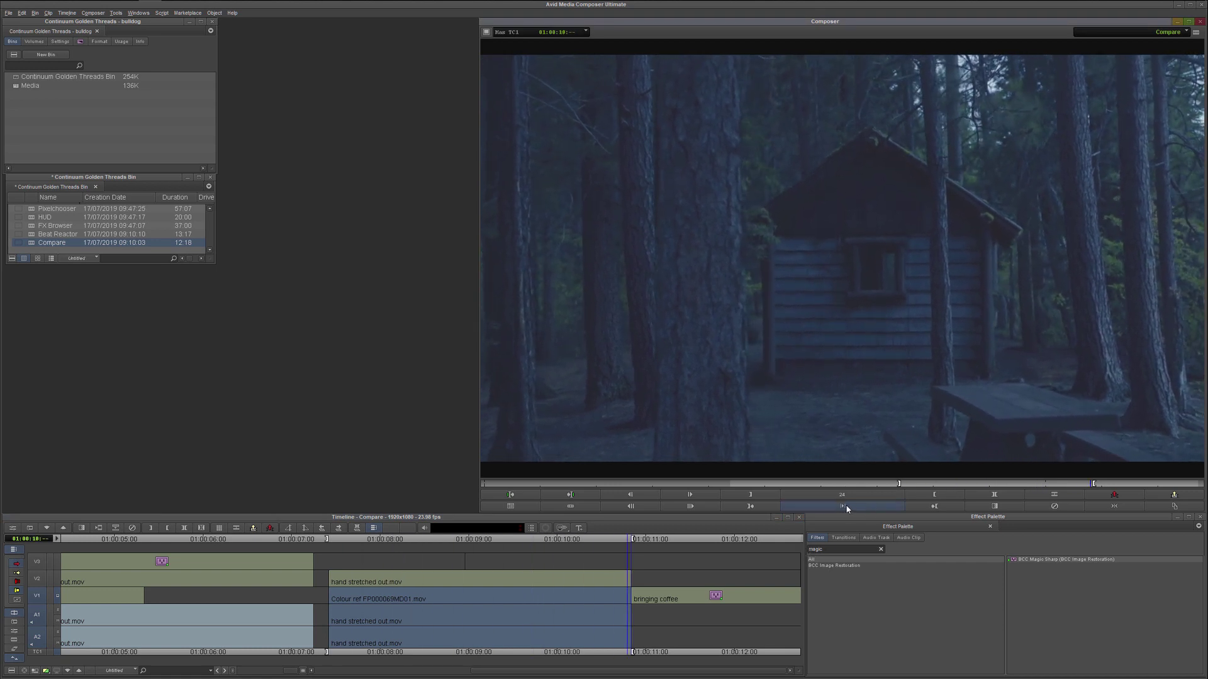
pyautogui.click(458, 539)
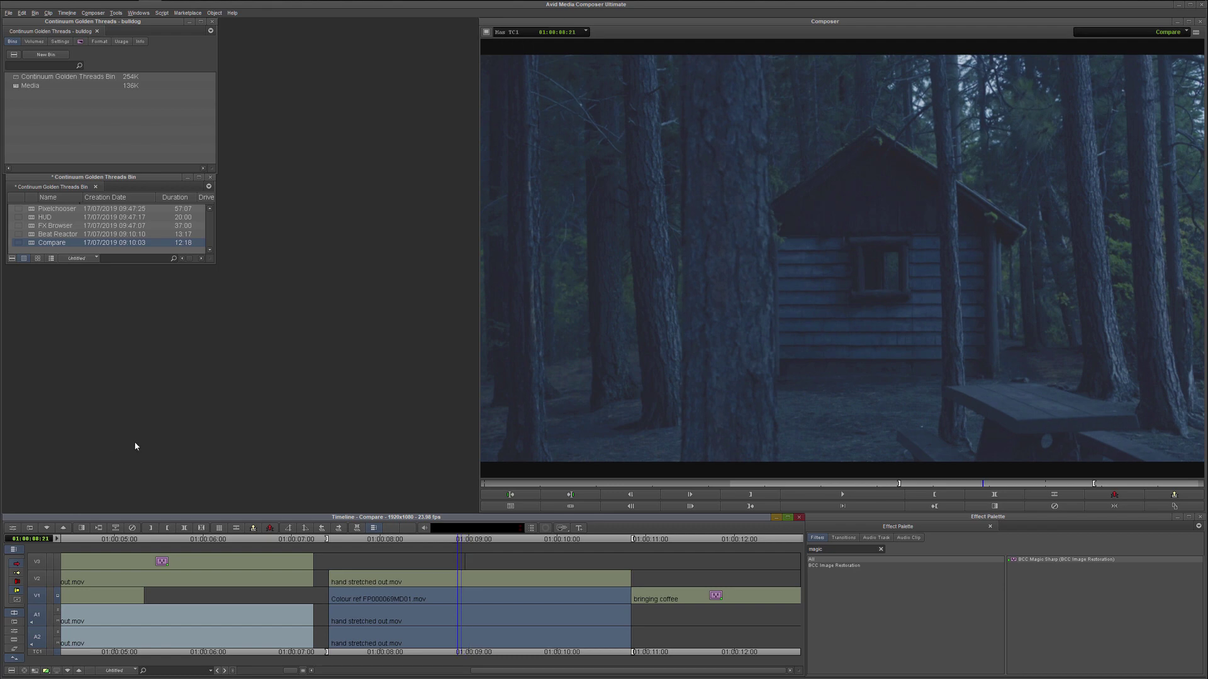
pyautogui.click(881, 549)
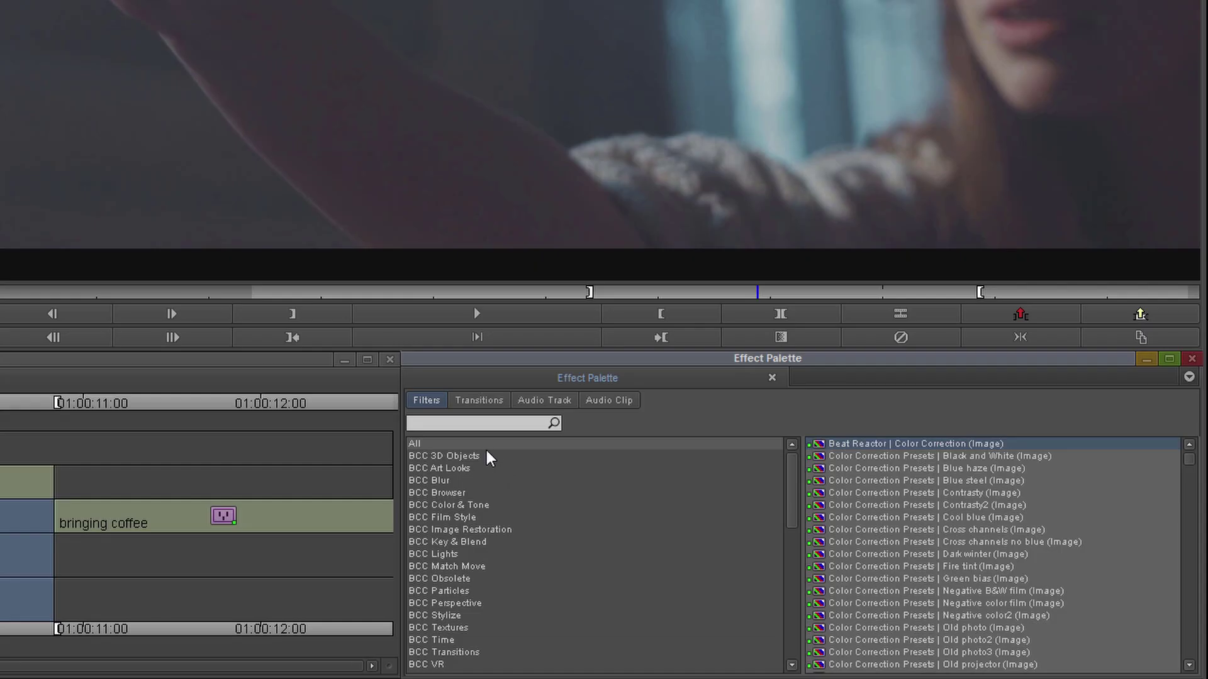
# Step: Search effects for 'film' and apply BCC Fast Film Process to the marked clip
pyautogui.write('film')
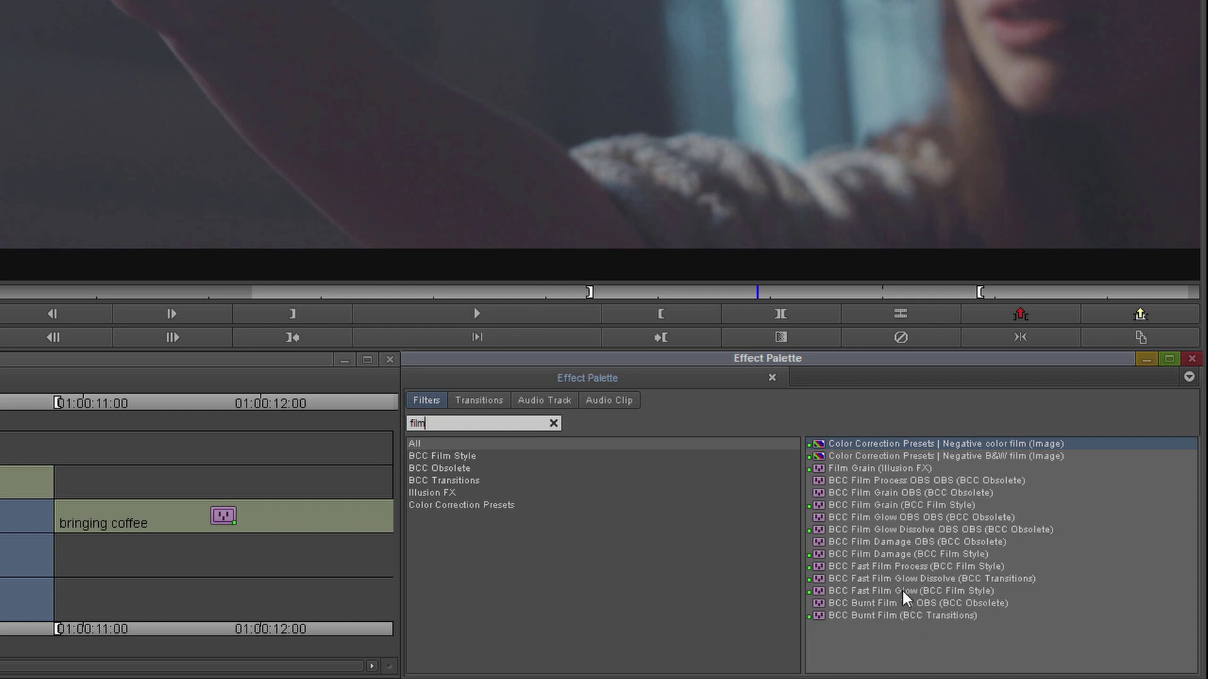
pyautogui.moveTo(898, 566); pyautogui.dragTo(0, 440)
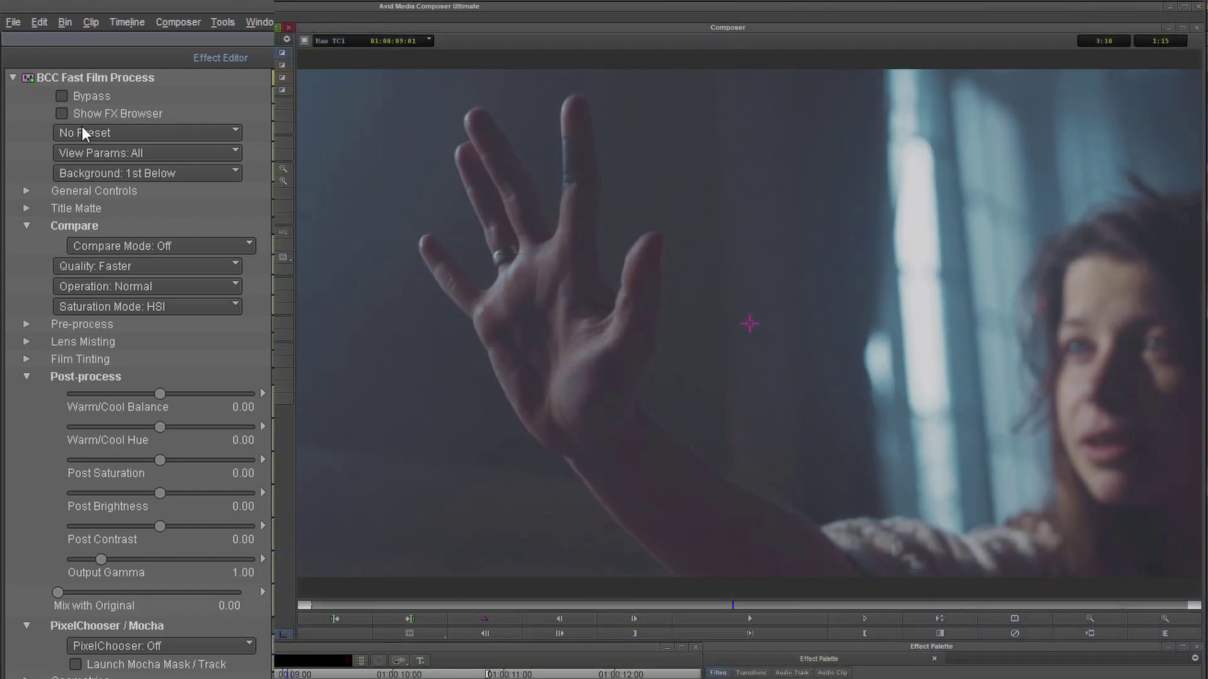
# Step: In the FX Browser, preview Blue Wash, Bleach Bypass, Cool Wash, Ice Dream and Pale Blue presets
pyautogui.click(61, 113)
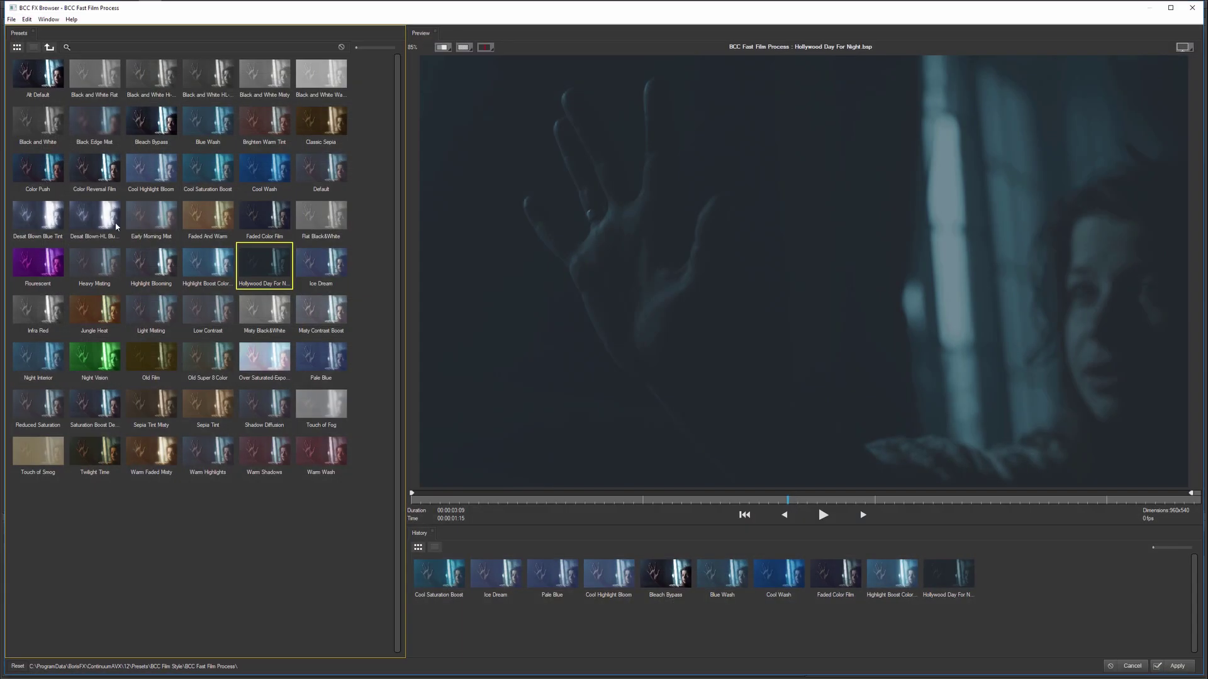
pyautogui.click(224, 139)
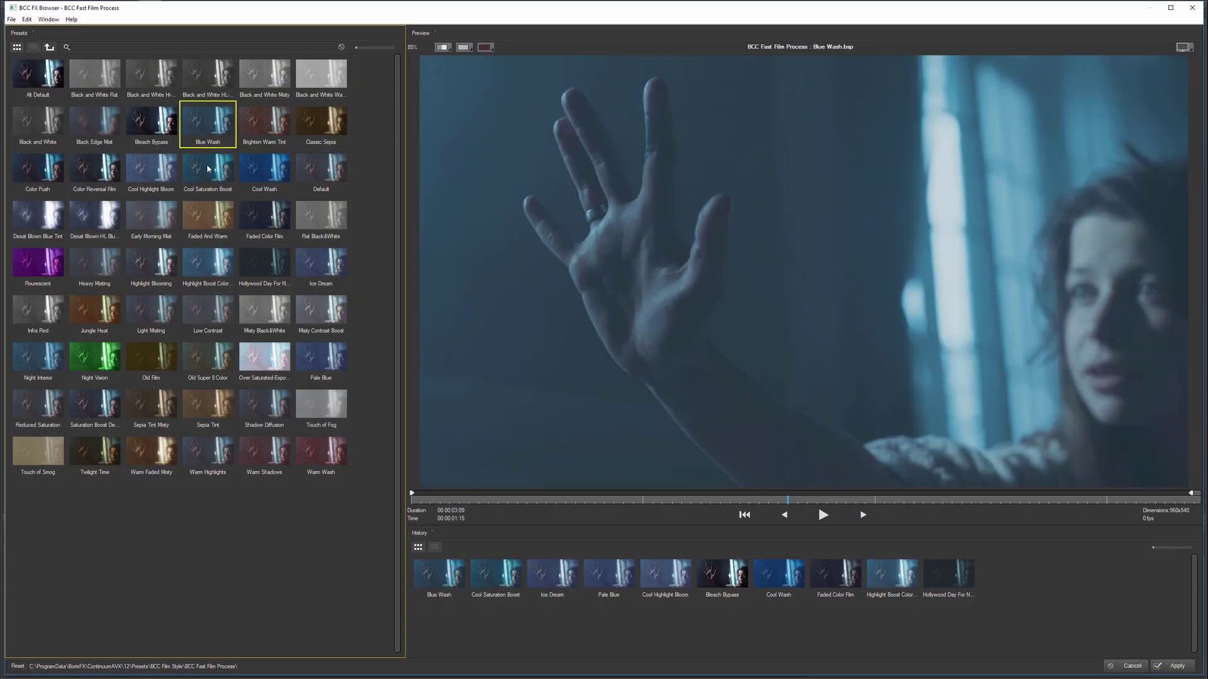
pyautogui.click(151, 169)
pyautogui.click(135, 114)
pyautogui.click(200, 129)
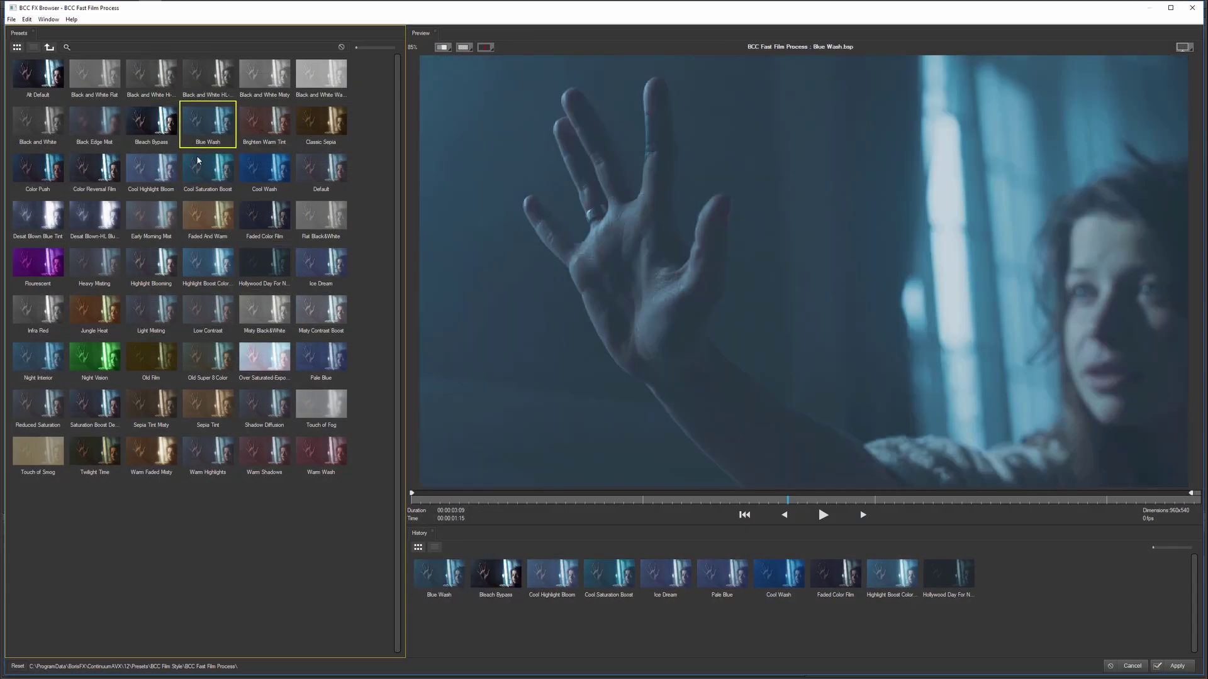
pyautogui.click(151, 167)
pyautogui.click(271, 173)
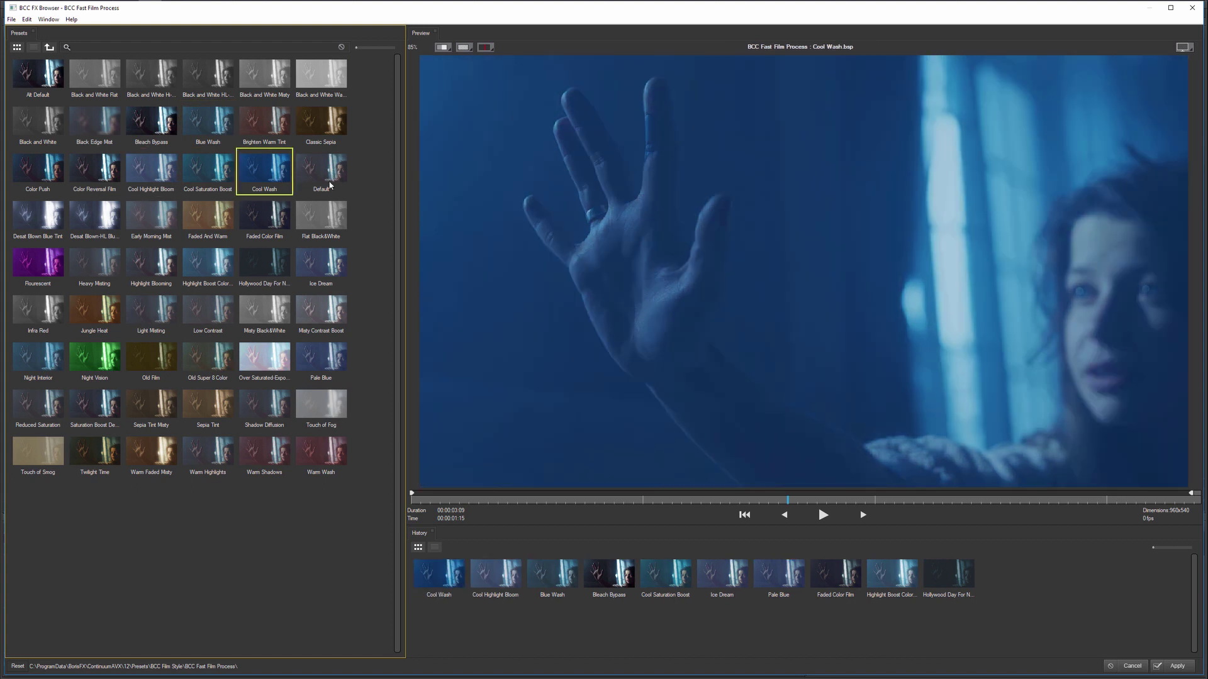
pyautogui.click(321, 170)
pyautogui.click(320, 217)
pyautogui.click(321, 263)
pyautogui.click(321, 357)
# Step: Compare Night Interior, Reduced Saturation and Color Reversal Film, then apply the Blue Wash preset
pyautogui.click(50, 364)
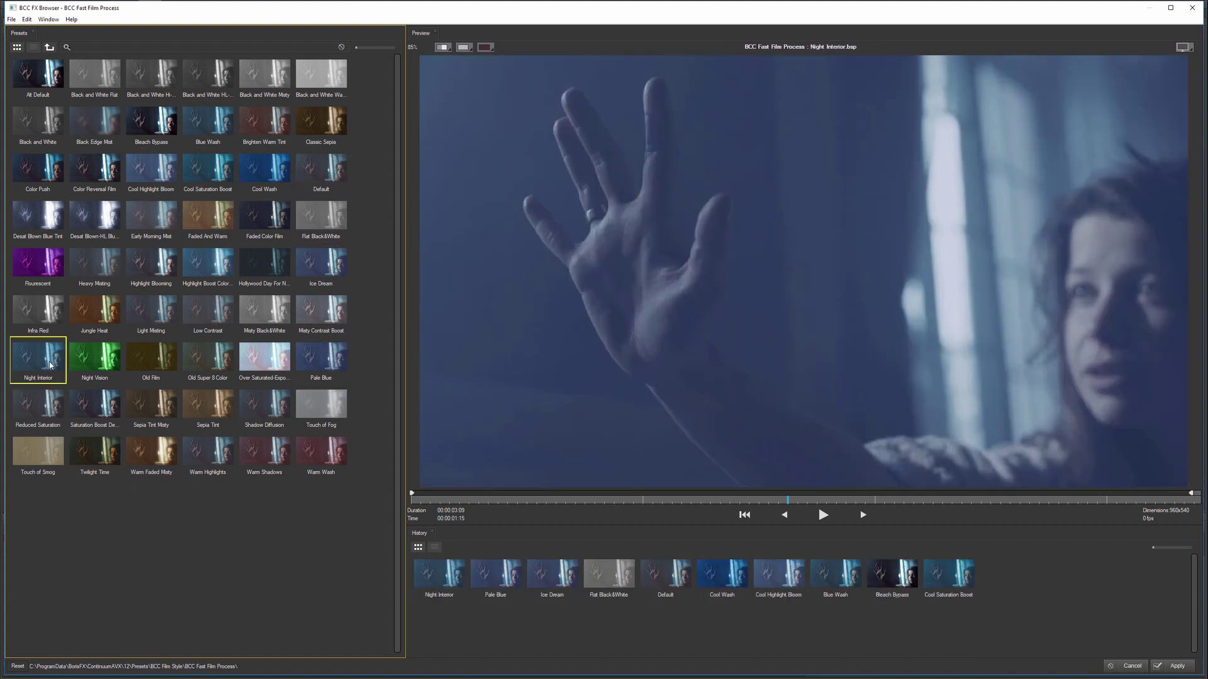
pyautogui.click(45, 408)
pyautogui.click(84, 412)
pyautogui.click(39, 360)
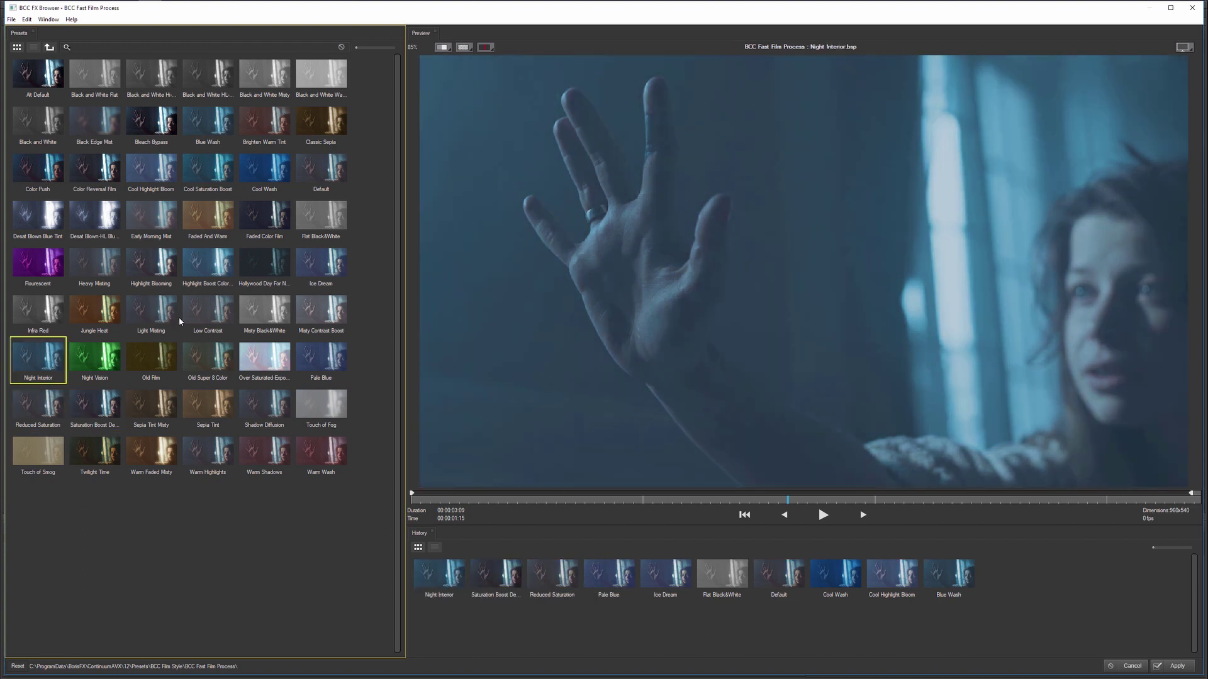
pyautogui.click(208, 123)
pyautogui.click(107, 171)
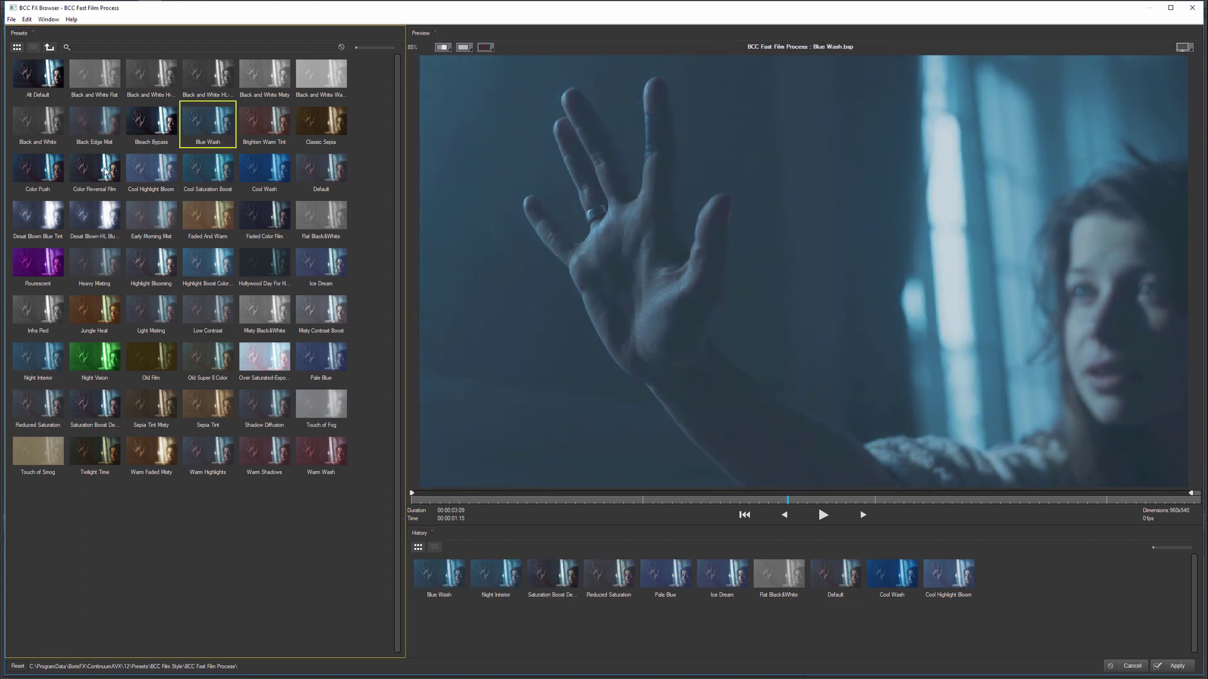
pyautogui.click(214, 139)
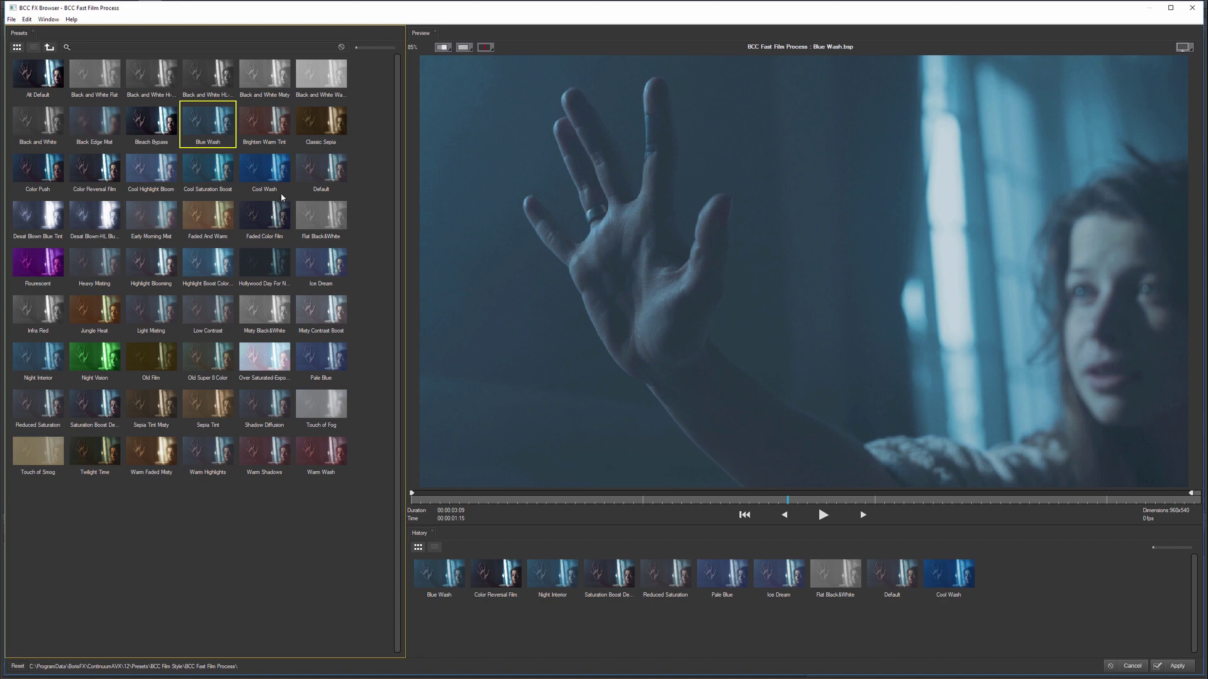
pyautogui.click(1168, 668)
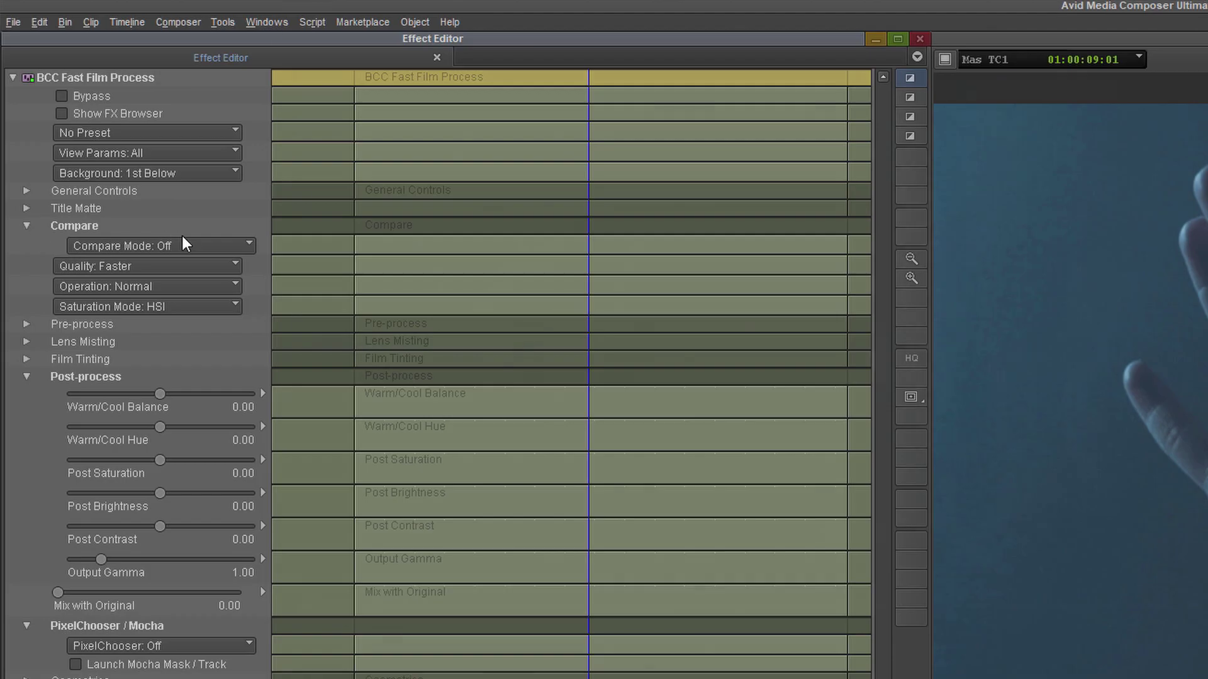
# Step: Compare the grade with the forest clip using Compare with Layer and Host Layer 2nd Below
pyautogui.click(184, 246)
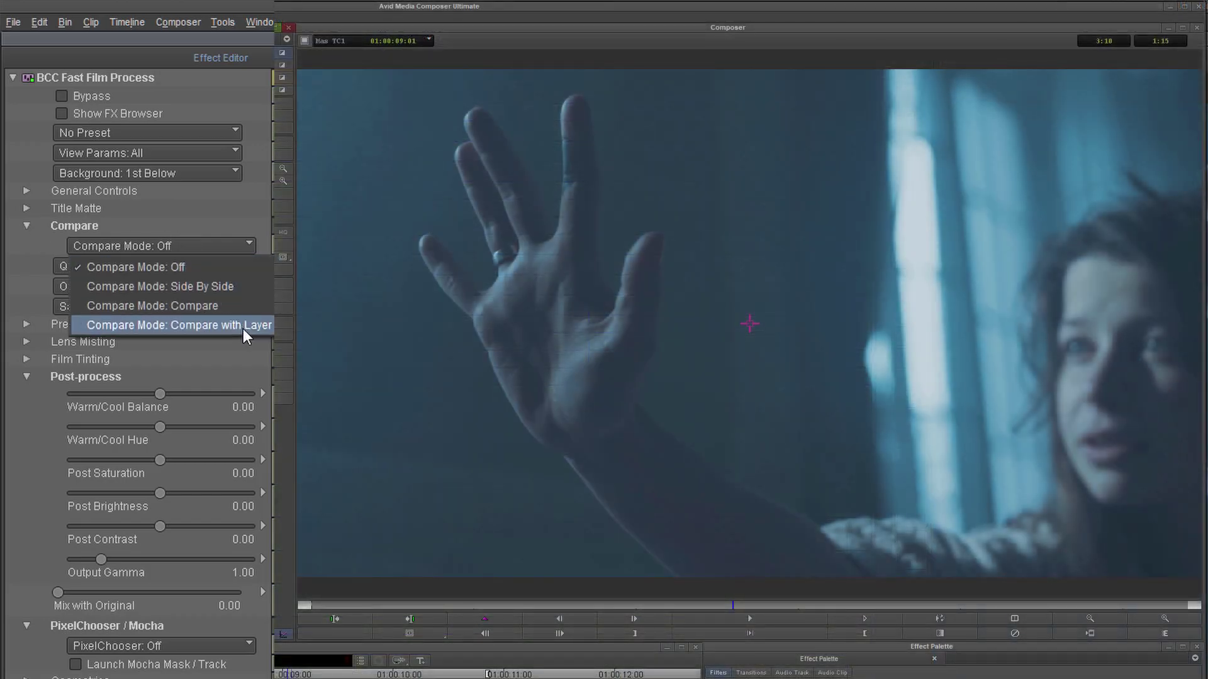
pyautogui.click(243, 326)
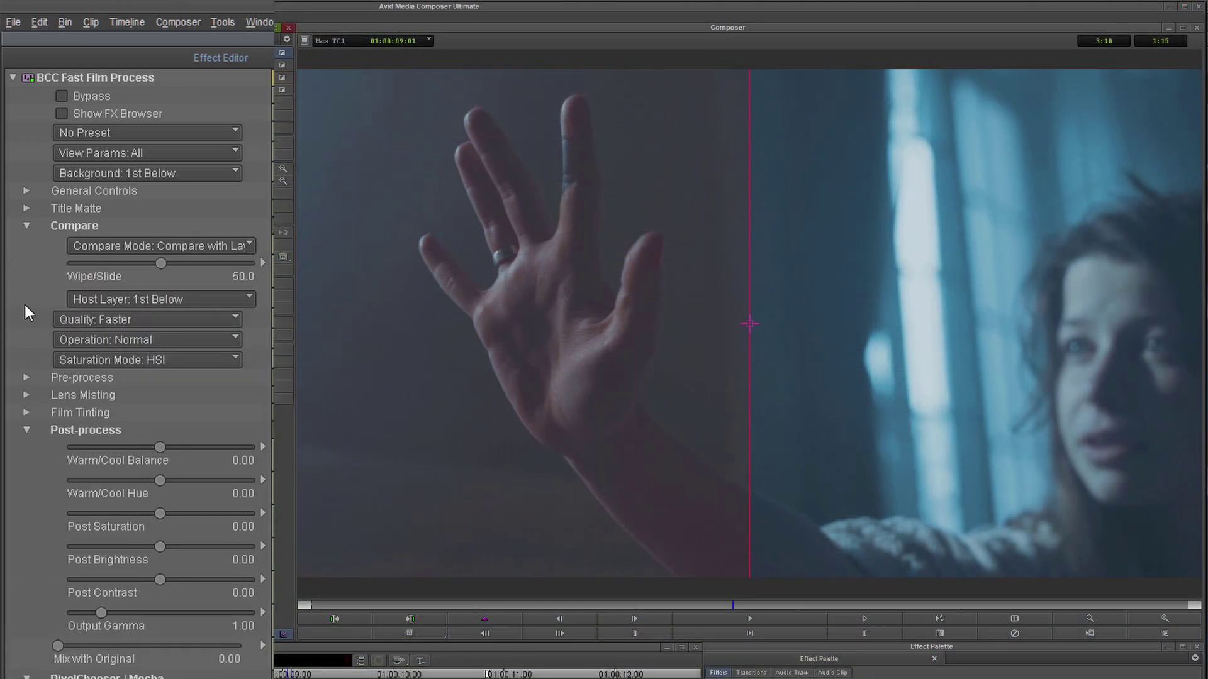
pyautogui.click(197, 297)
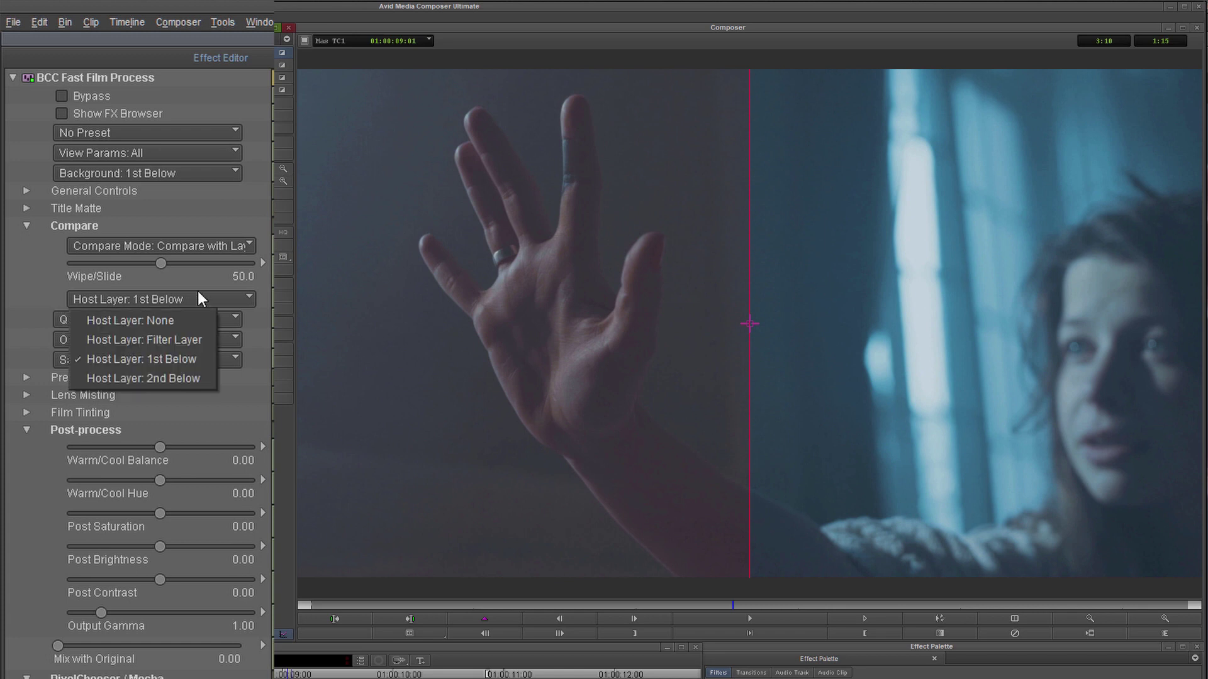
pyautogui.click(191, 379)
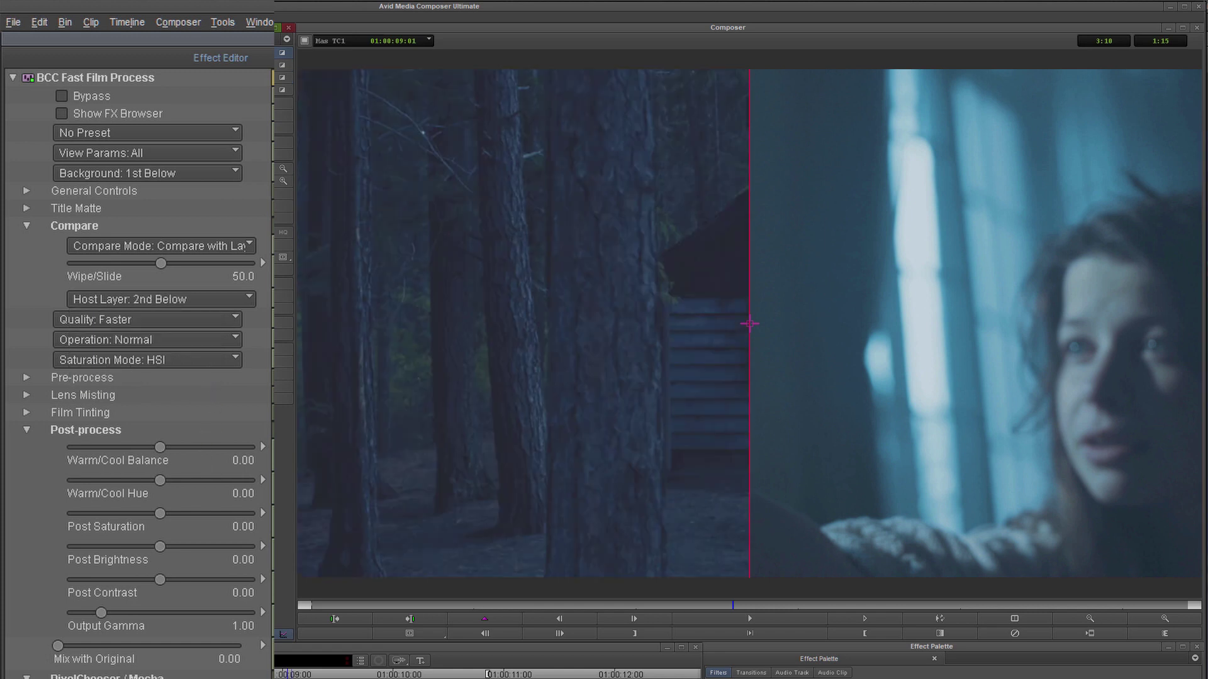
# Step: Reposition the wipe and set output gamma 0.88, post contrast 13.68 and warm hue 21.05
pyautogui.moveTo(749, 475); pyautogui.dragTo(846, 496)
pyautogui.moveTo(843, 450); pyautogui.dragTo(807, 451)
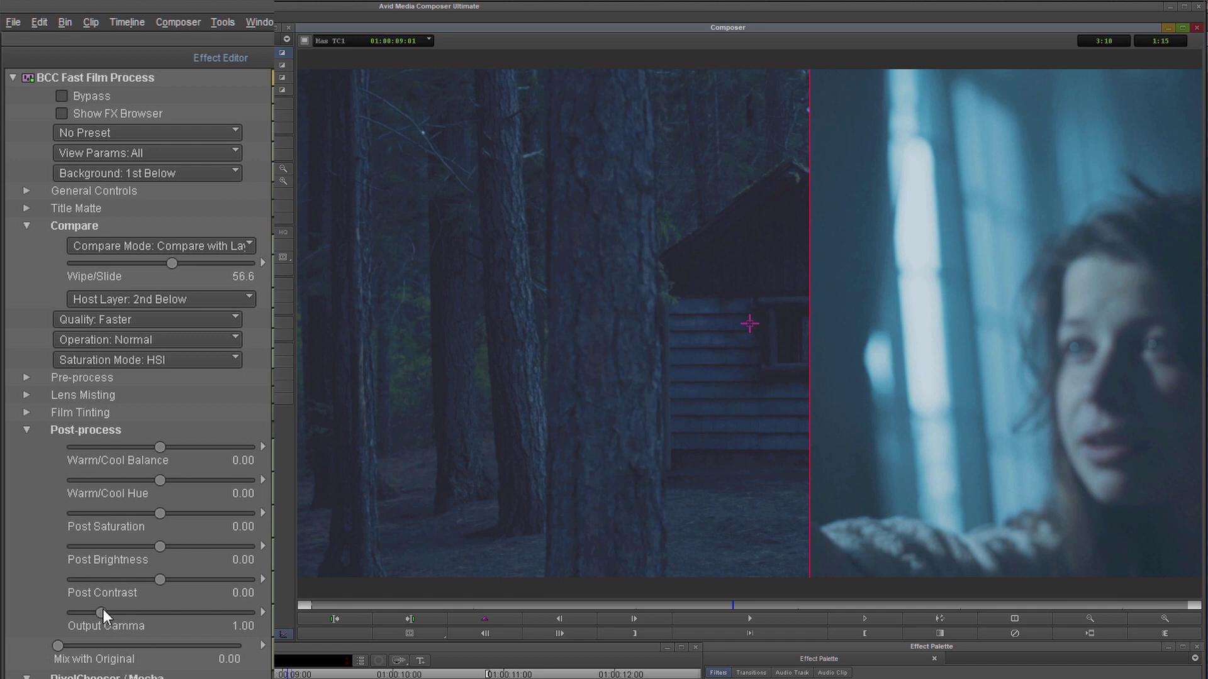
pyautogui.moveTo(103, 609); pyautogui.dragTo(100, 613)
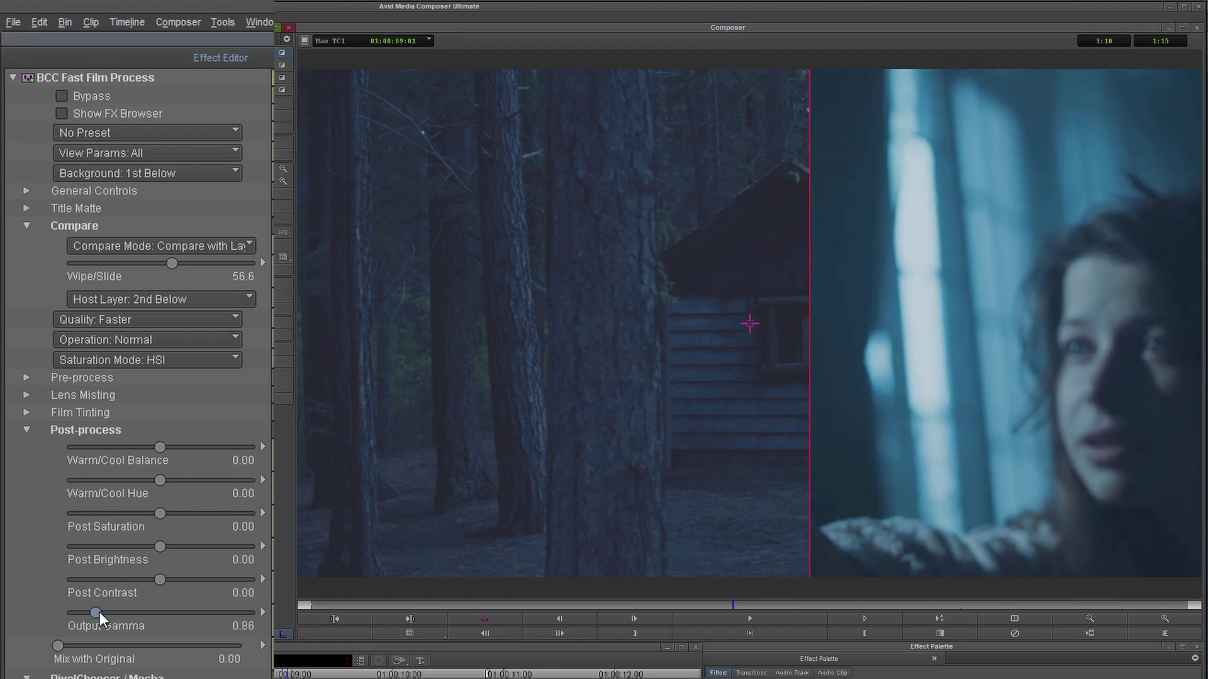
pyautogui.moveTo(160, 579); pyautogui.dragTo(172, 575)
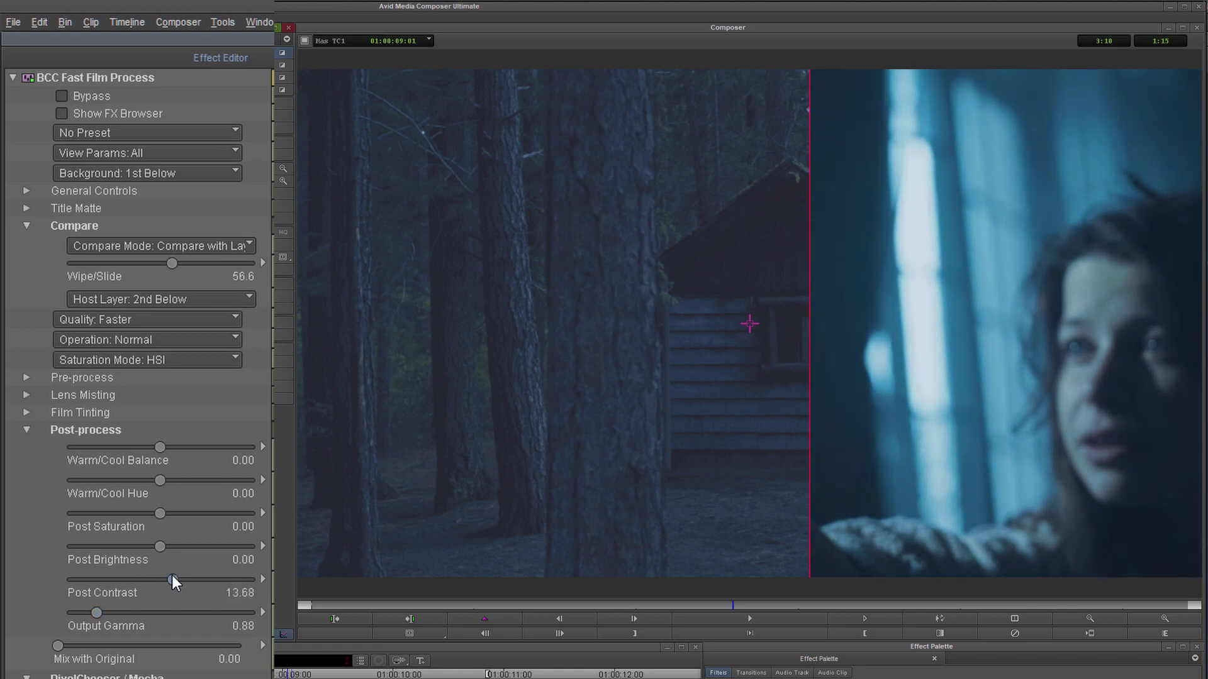
pyautogui.moveTo(151, 446); pyautogui.dragTo(180, 479)
# Step: Reduce post saturation to -22.11, recheck against the forest, and turn comparison off
pyautogui.moveTo(777, 387); pyautogui.dragTo(595, 418)
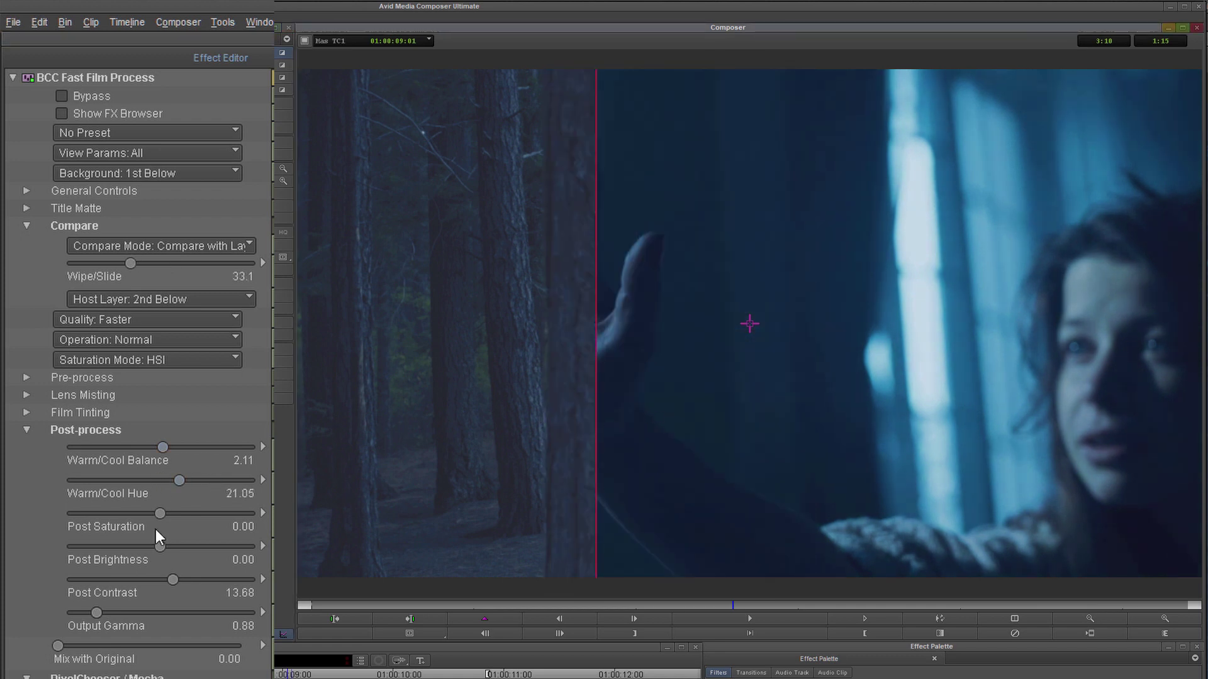
pyautogui.moveTo(160, 519); pyautogui.dragTo(168, 546)
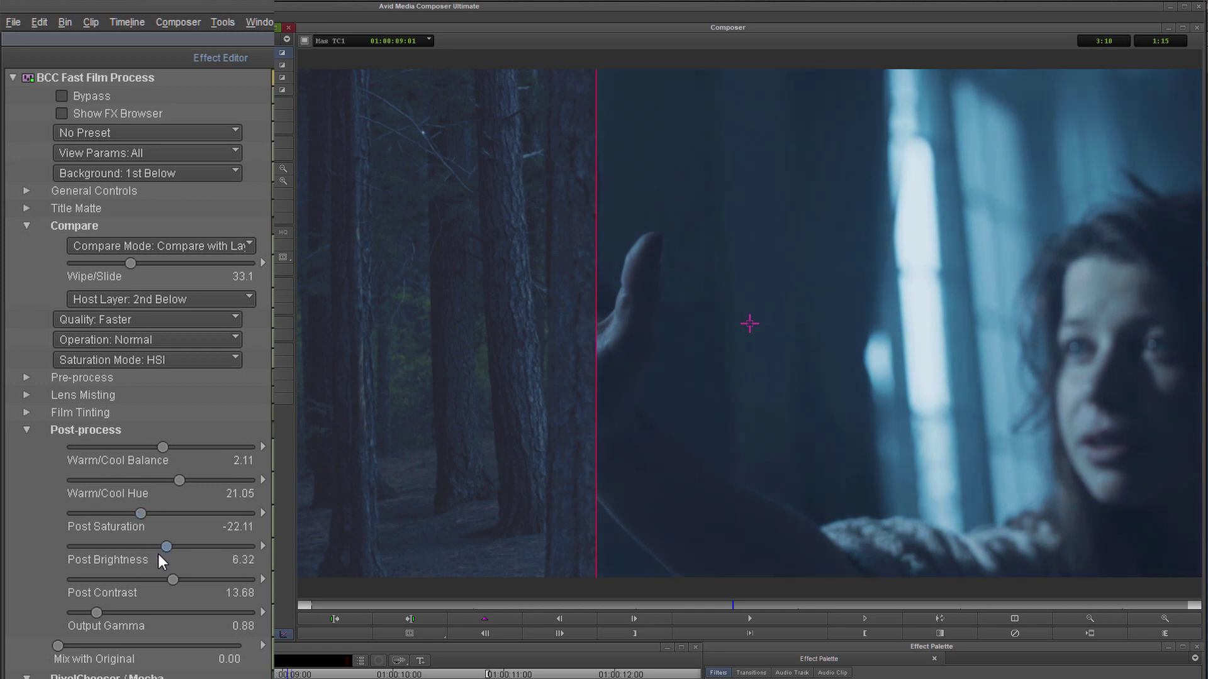
pyautogui.moveTo(599, 434); pyautogui.dragTo(762, 424)
pyautogui.click(221, 246)
pyautogui.click(214, 273)
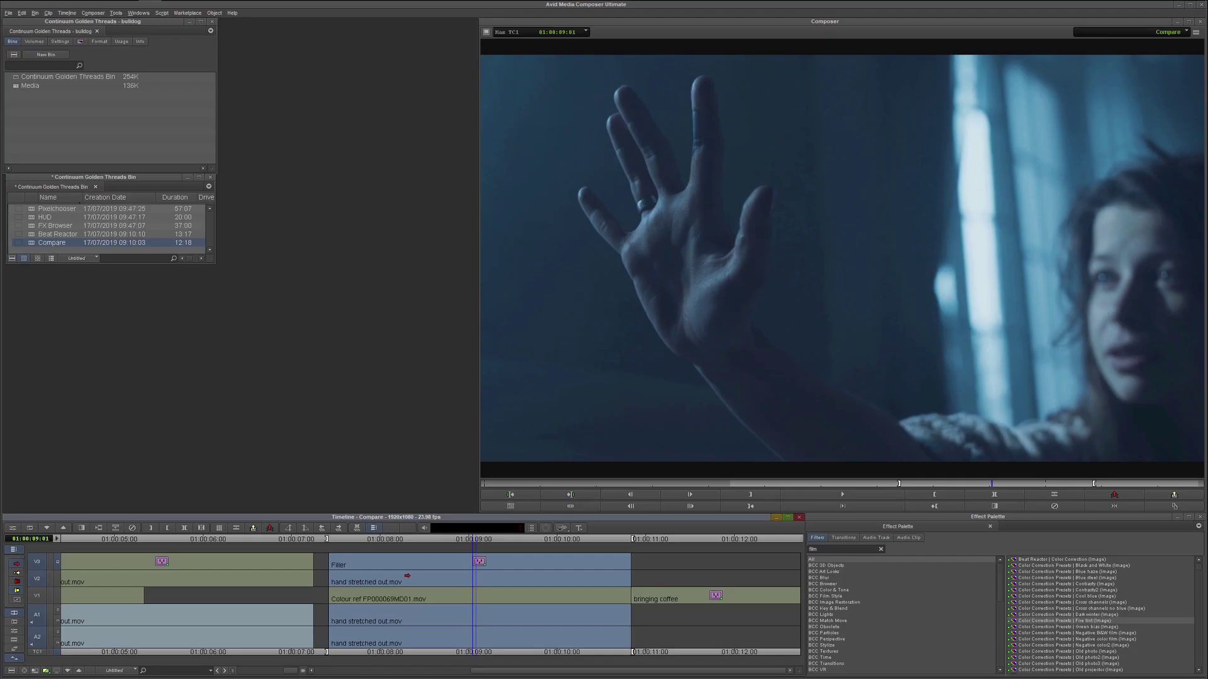
# Step: Load the HUD sequence and inspect the keyer on V2 and the glow on V1
pyautogui.moveTo(393, 580); pyautogui.dragTo(694, 580)
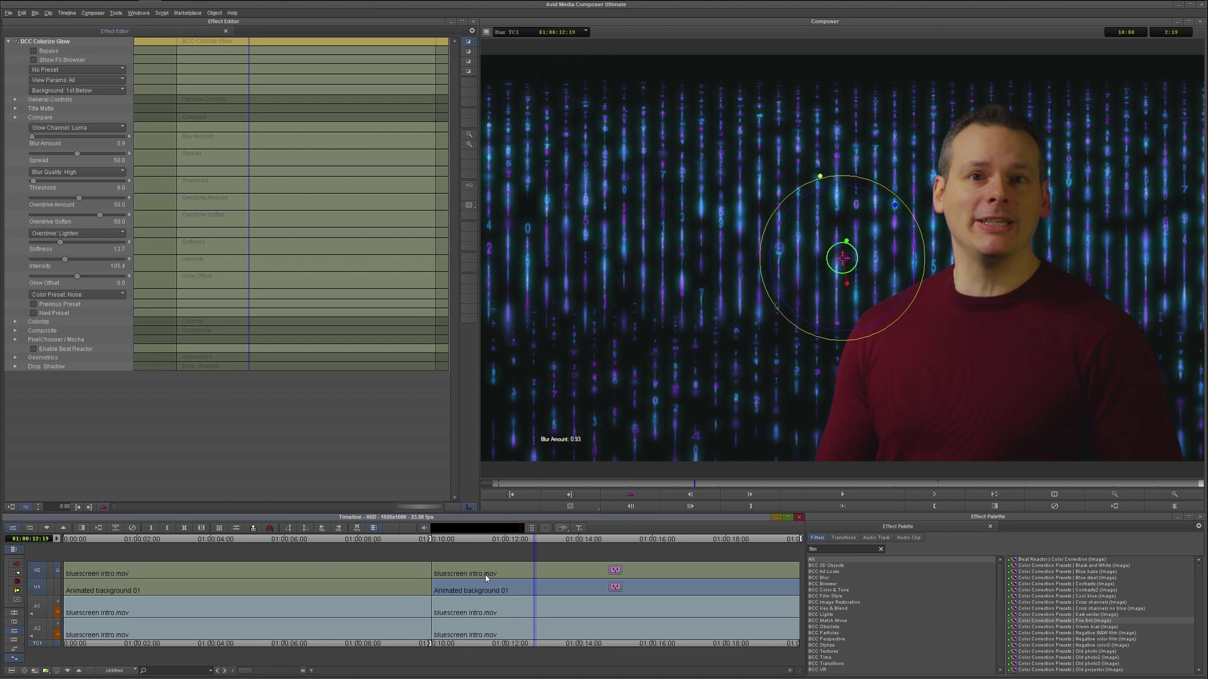
pyautogui.click(508, 574)
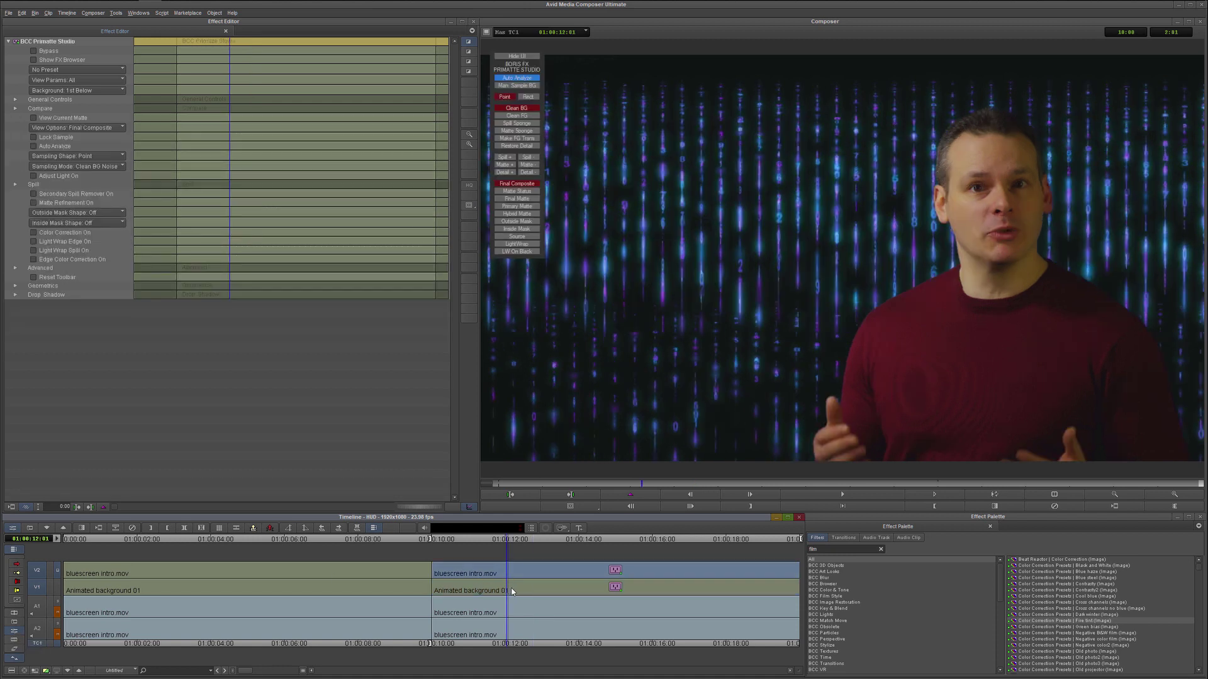
pyautogui.click(536, 588)
pyautogui.click(551, 571)
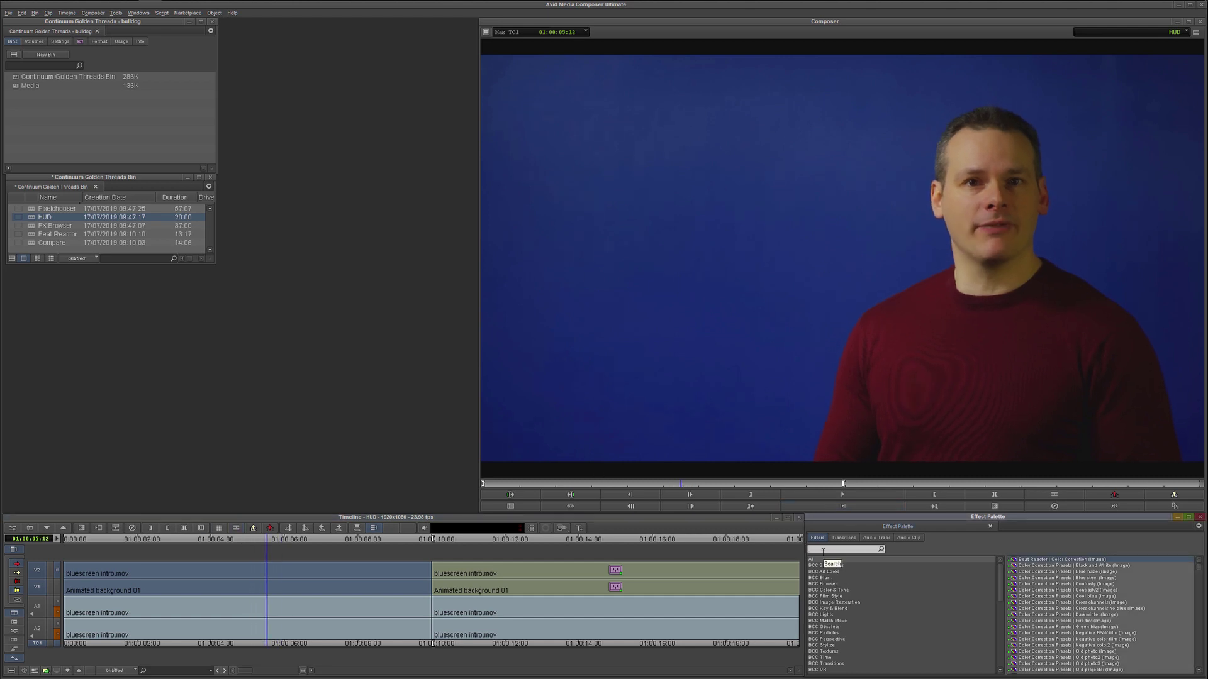
# Step: Apply BCC Primatte Studio, found by searching 'primatte', to the first presenter clip
pyautogui.write('primatte')
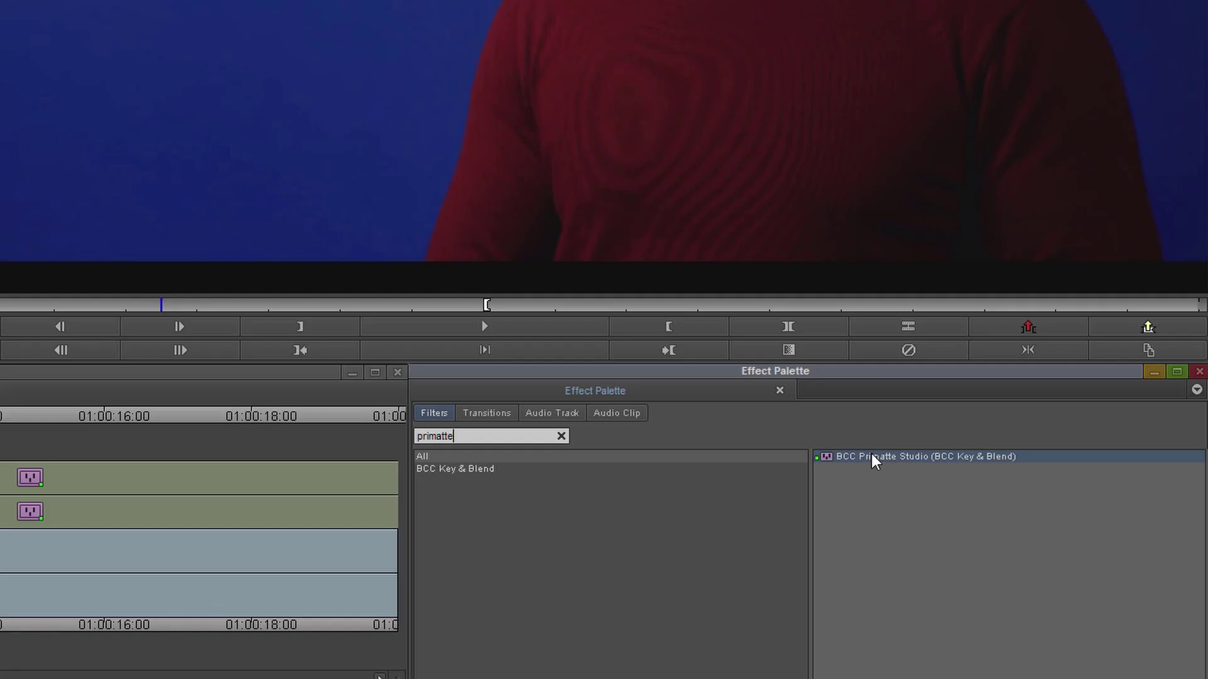
pyautogui.moveTo(1036, 561); pyautogui.dragTo(999, 563)
pyautogui.moveTo(798, 465); pyautogui.dragTo(296, 574)
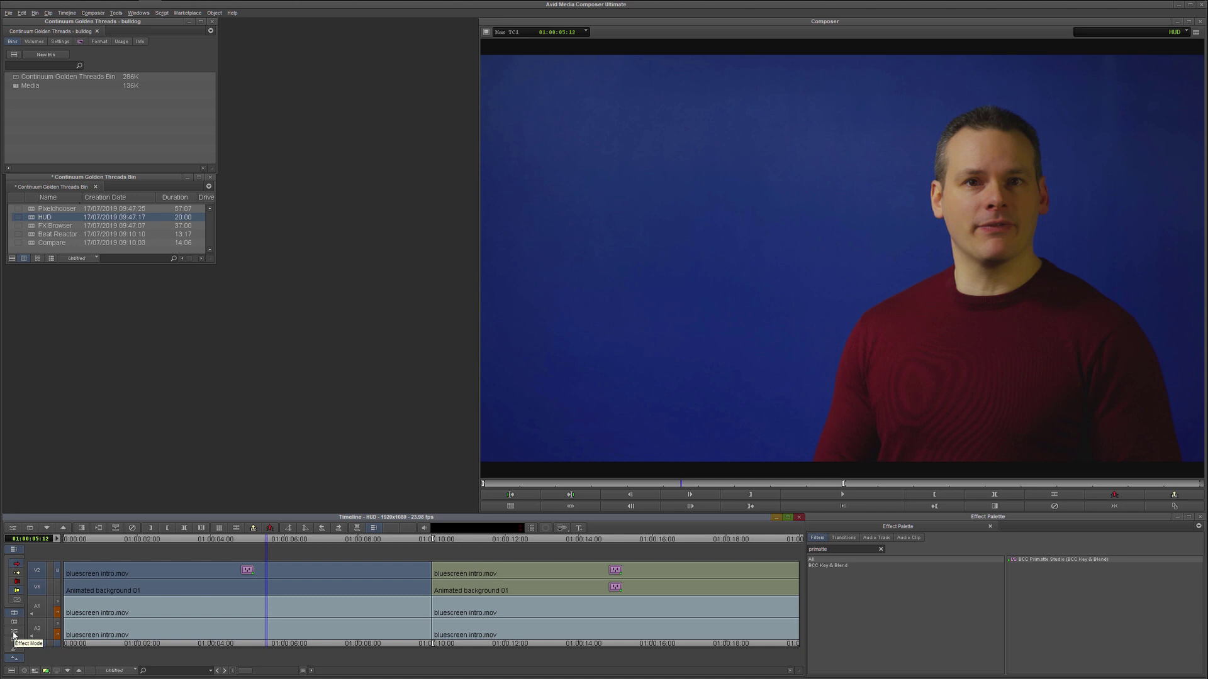
# Step: Auto Analyze the key in the Effect Editor and check the matte status view
pyautogui.click(14, 634)
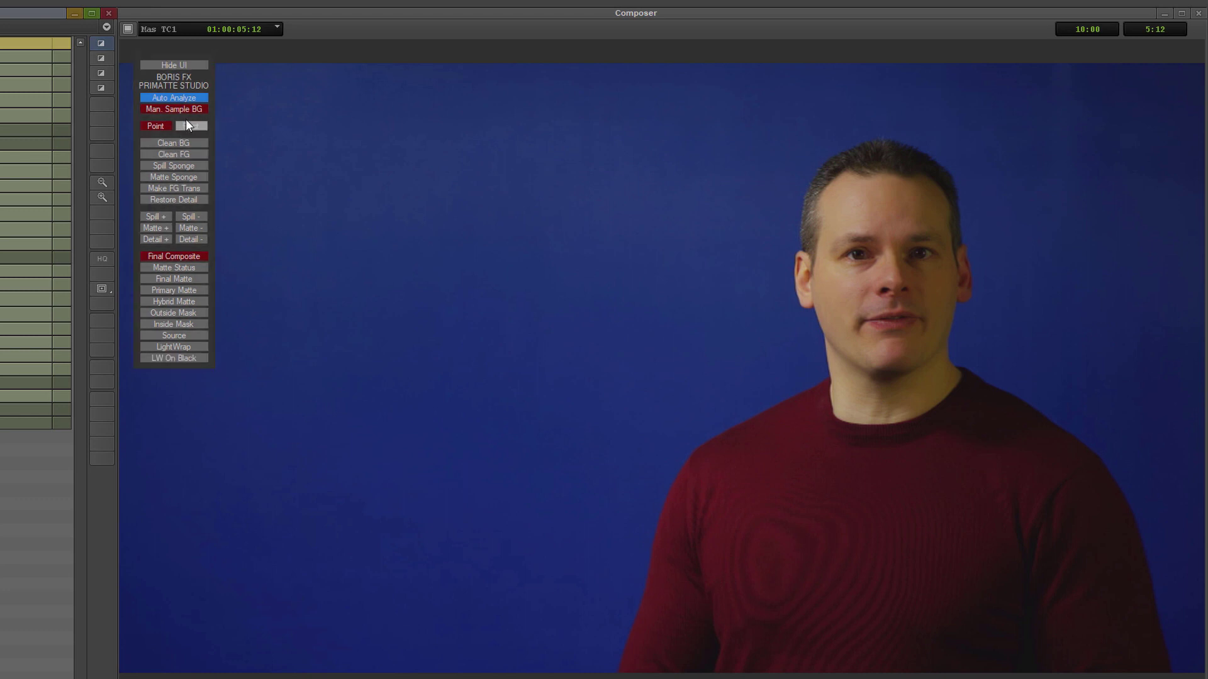
pyautogui.click(185, 97)
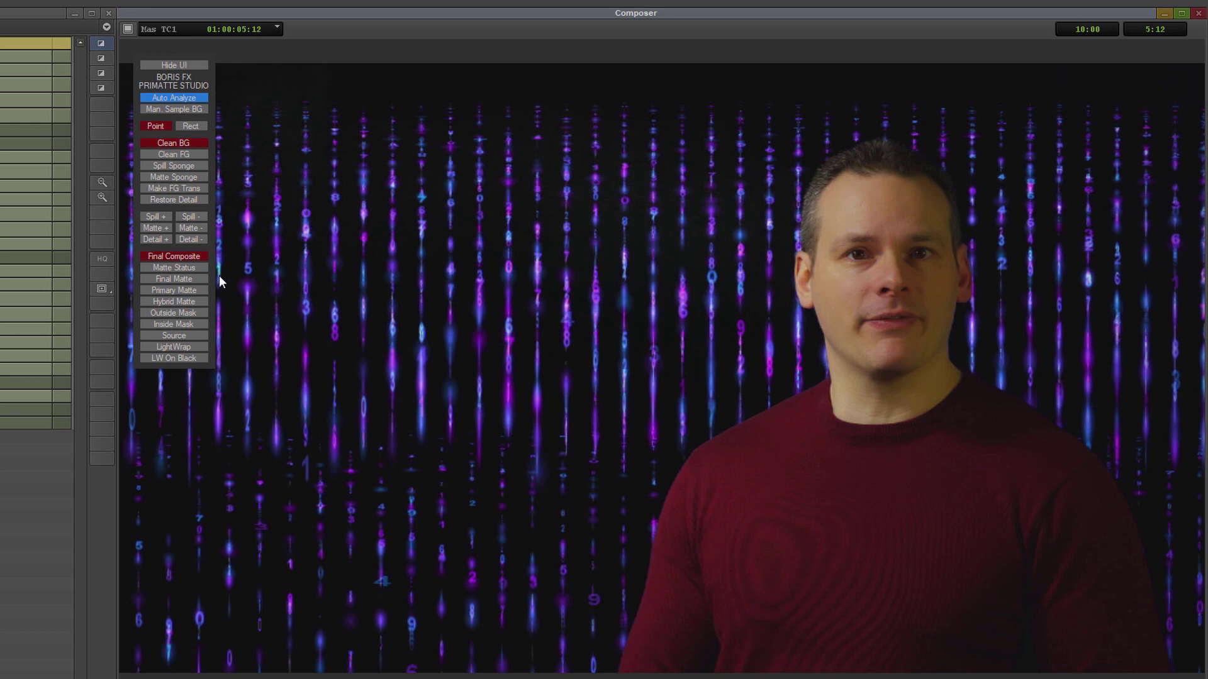
pyautogui.click(191, 270)
# Step: Switch the Primatte viewer through Primary and Hybrid Matte to the Final Matte view
pyautogui.click(195, 267)
pyautogui.click(195, 279)
pyautogui.click(194, 290)
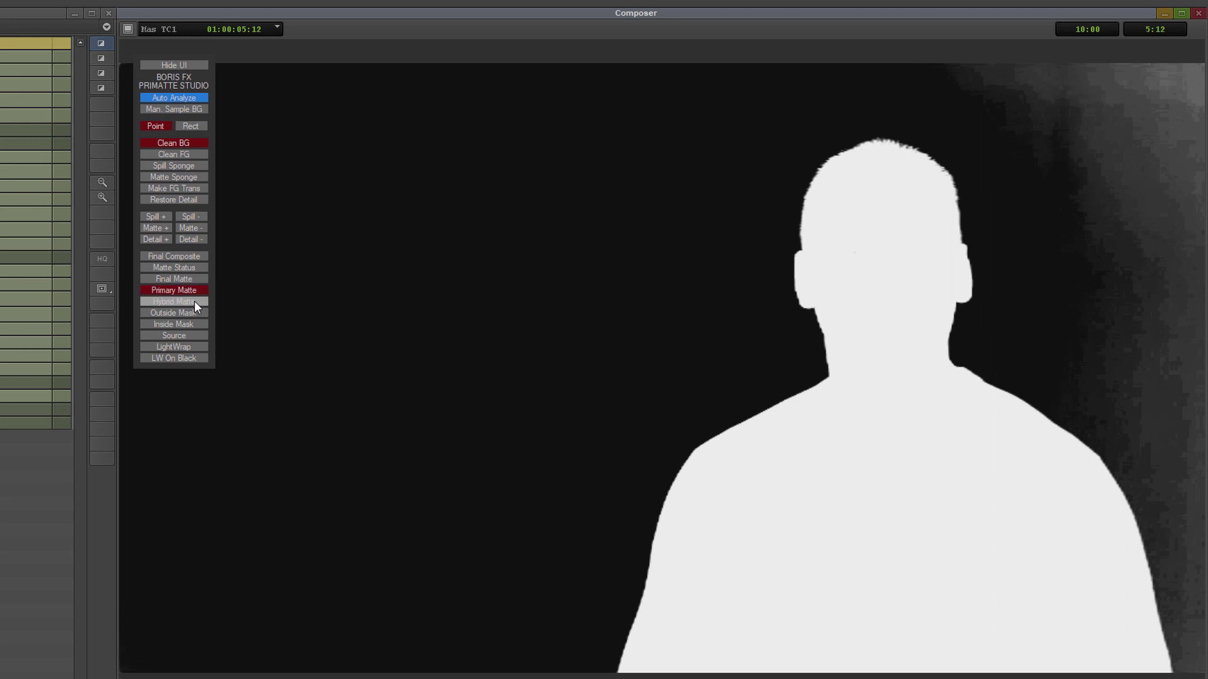
pyautogui.click(194, 301)
pyautogui.click(191, 279)
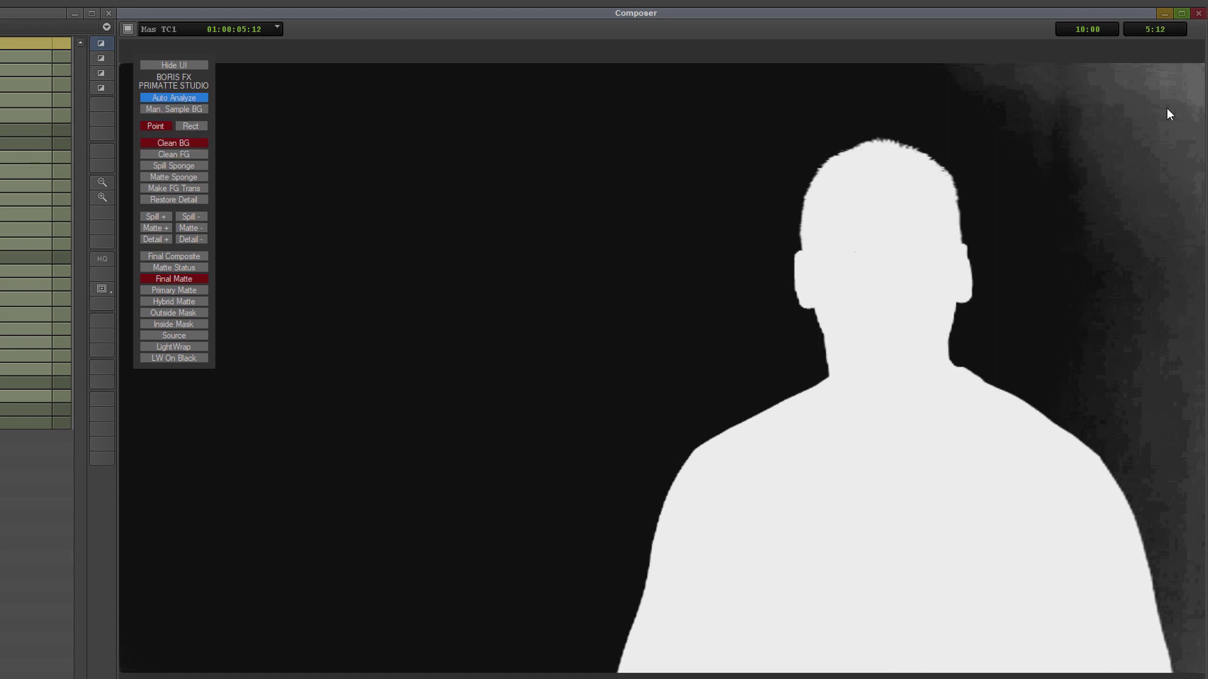
# Step: Clean BG sample the grey noise at the edges and corners, then show Final Composite
pyautogui.click(1055, 299)
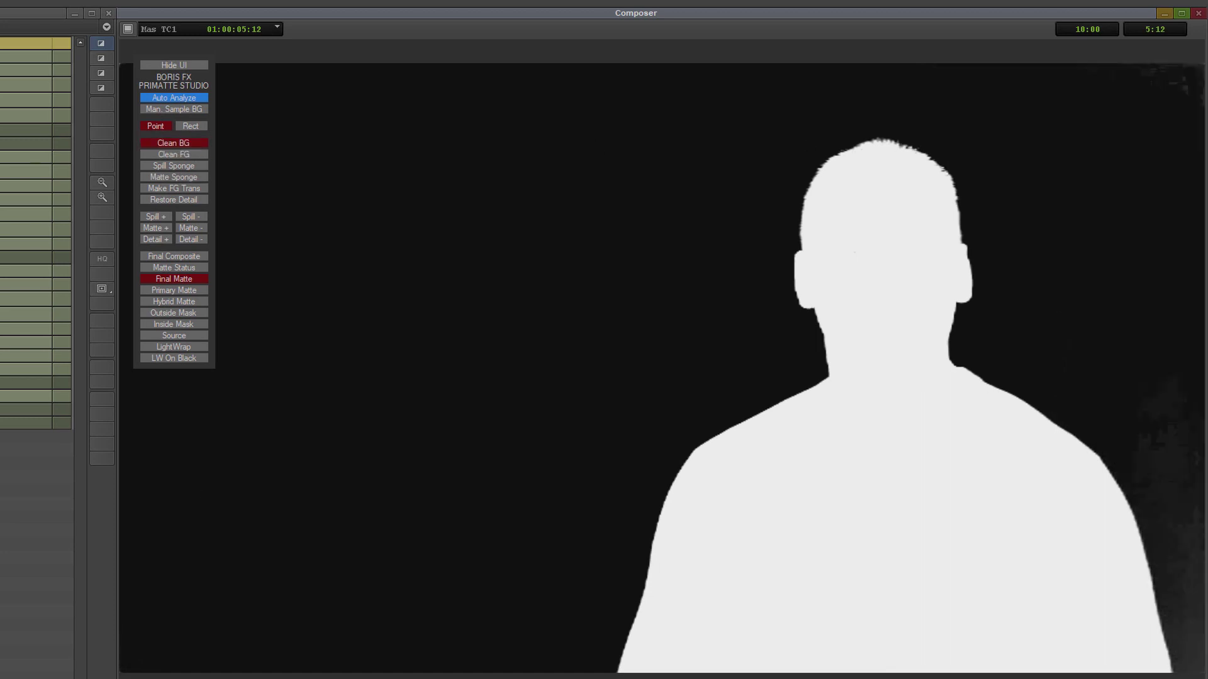
pyautogui.click(1139, 450)
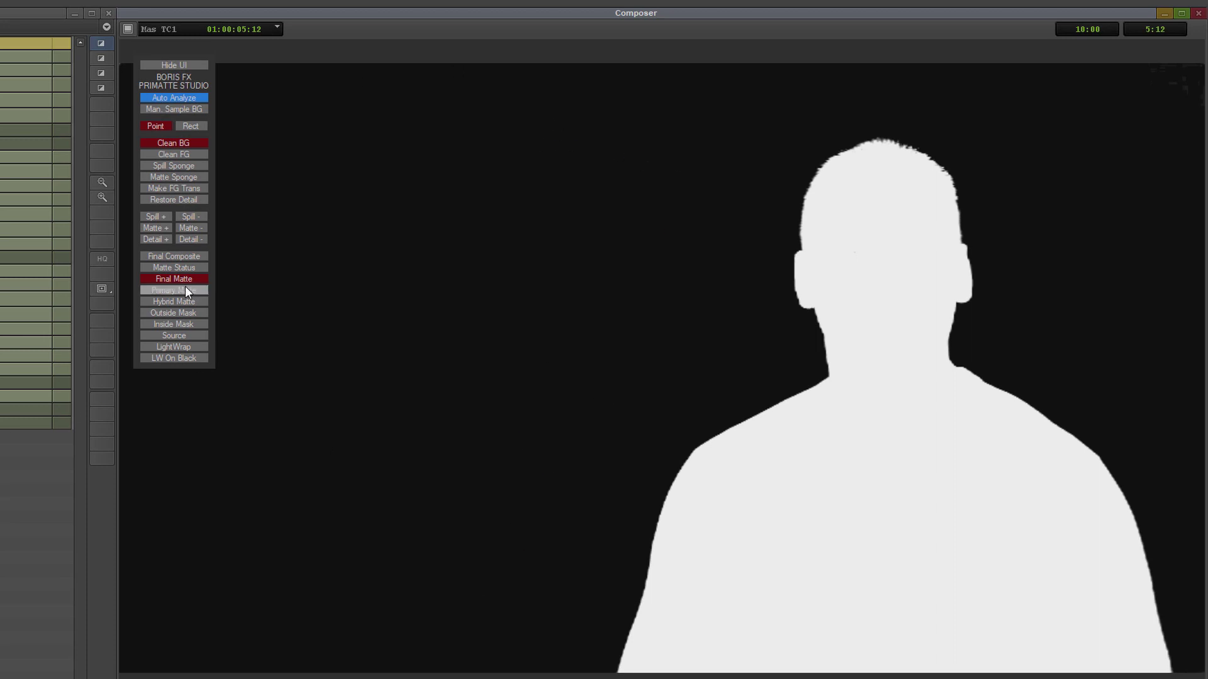
pyautogui.click(183, 268)
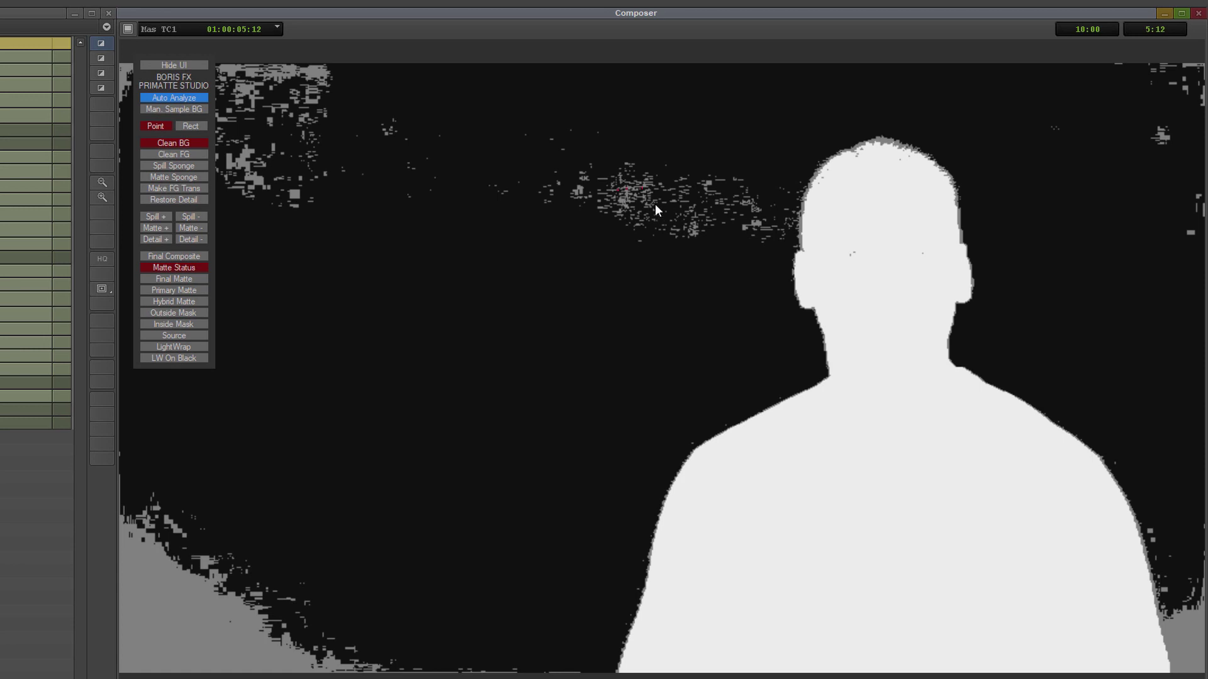
pyautogui.click(677, 206)
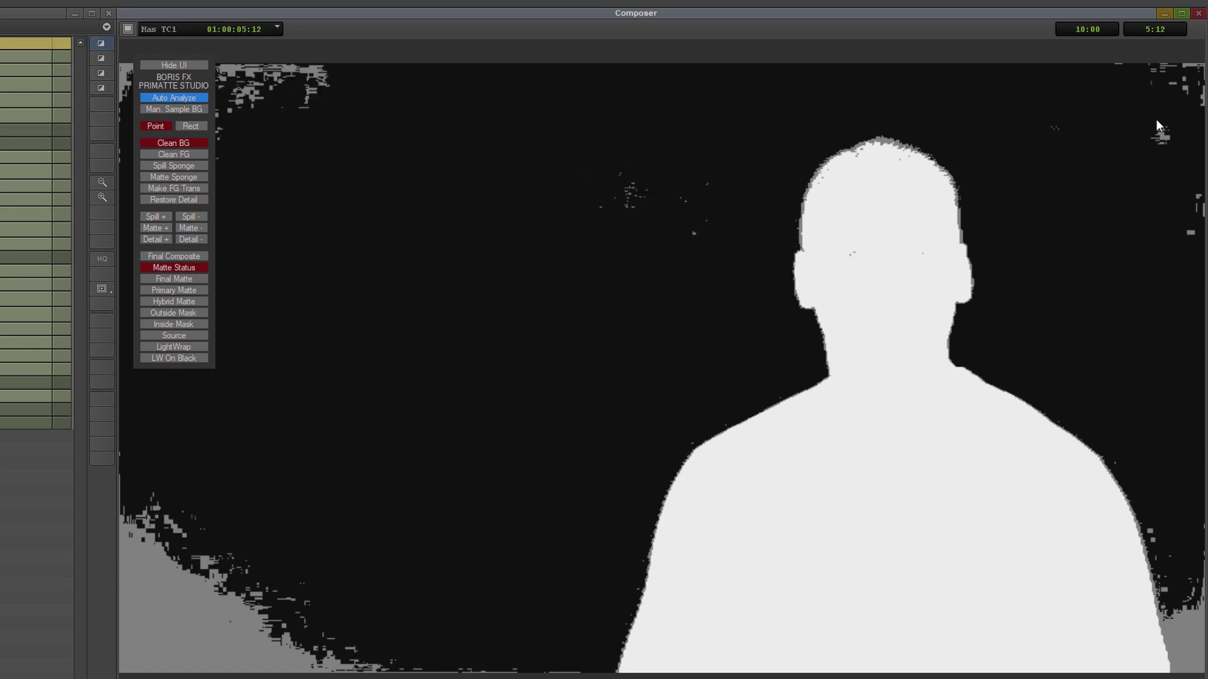
pyautogui.click(1158, 137)
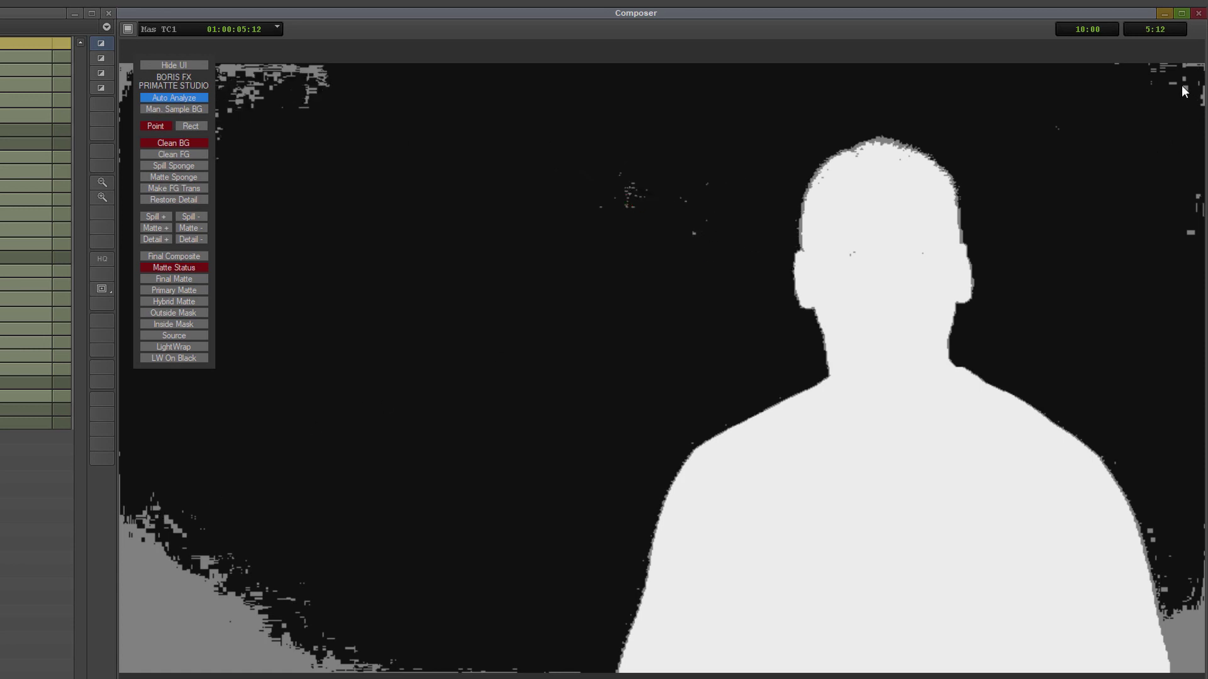
pyautogui.click(1191, 632)
pyautogui.click(347, 644)
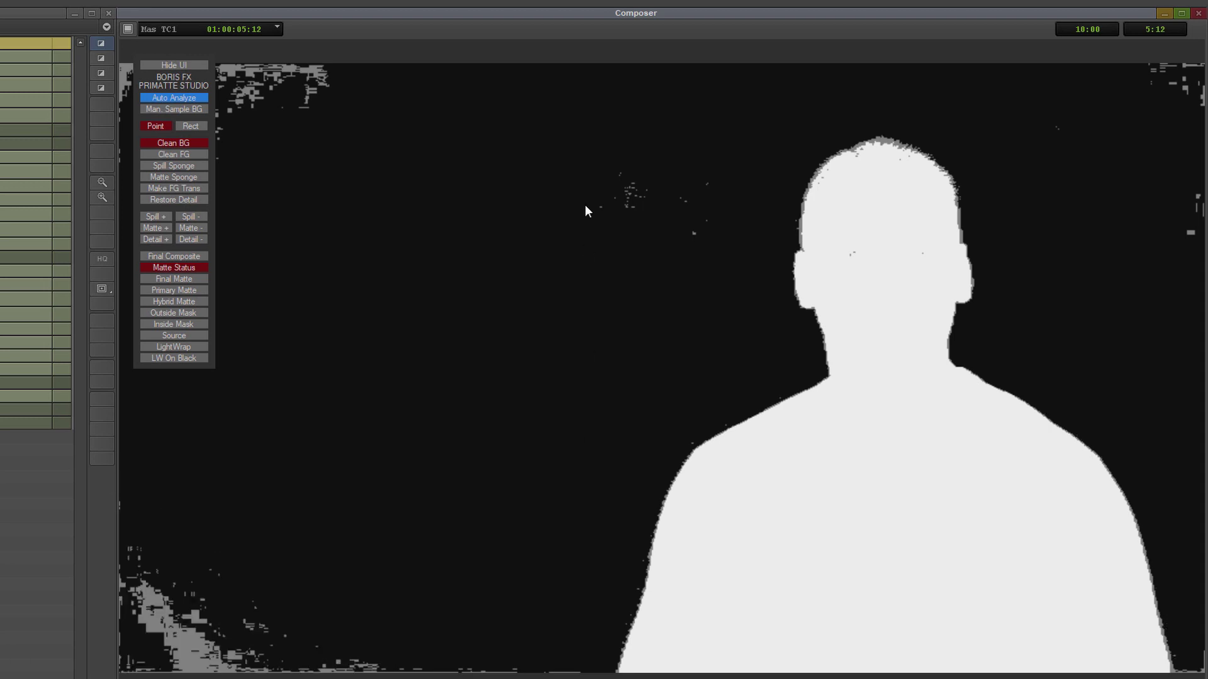
pyautogui.click(181, 257)
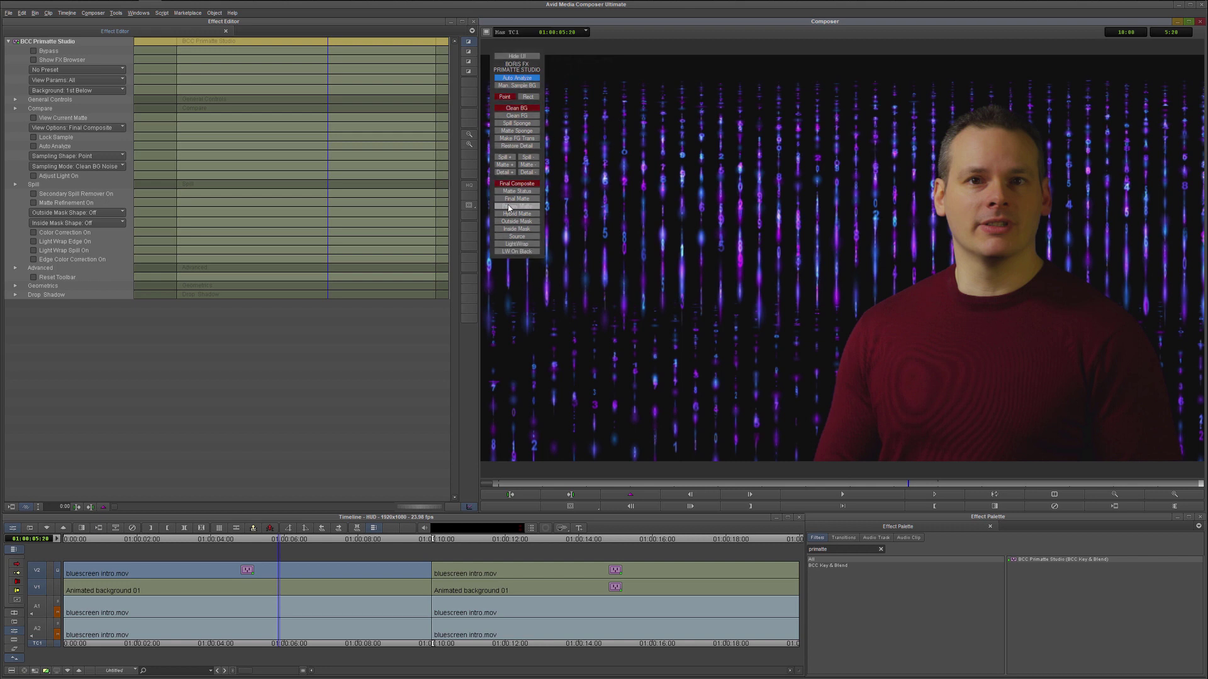
# Step: Apply BCC Directional Blur from the BCC Blur category to the Animated background 01 clip
pyautogui.click(316, 587)
pyautogui.click(845, 567)
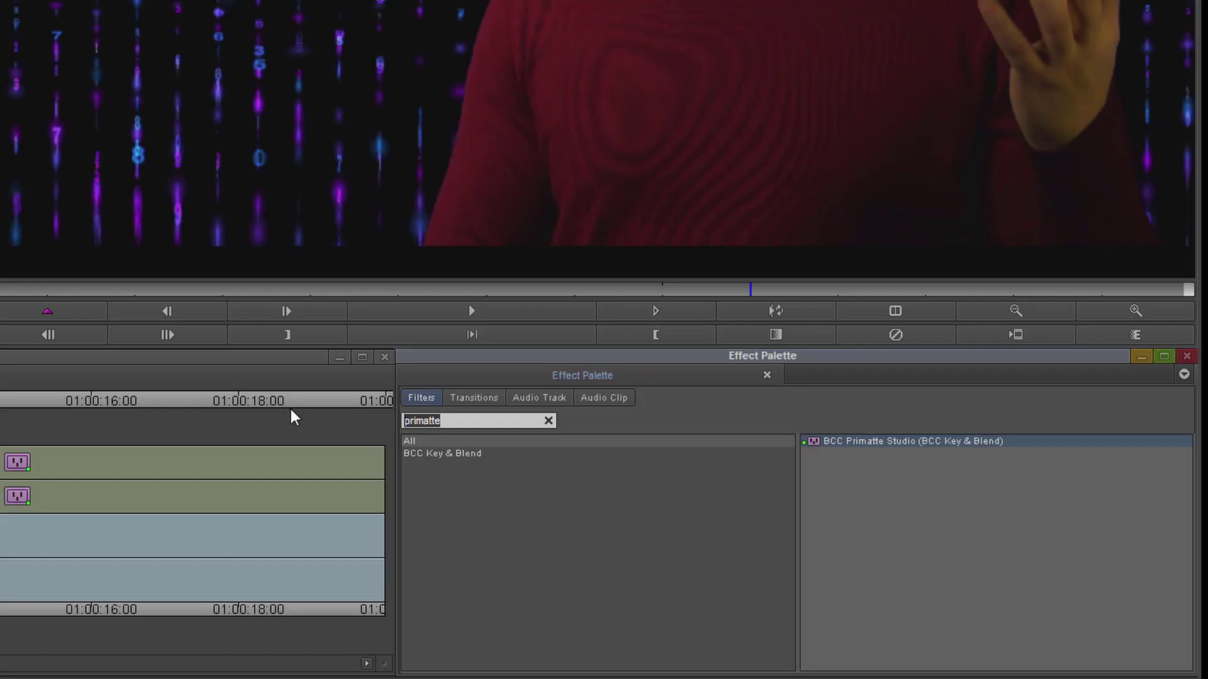
pyautogui.write('blur')
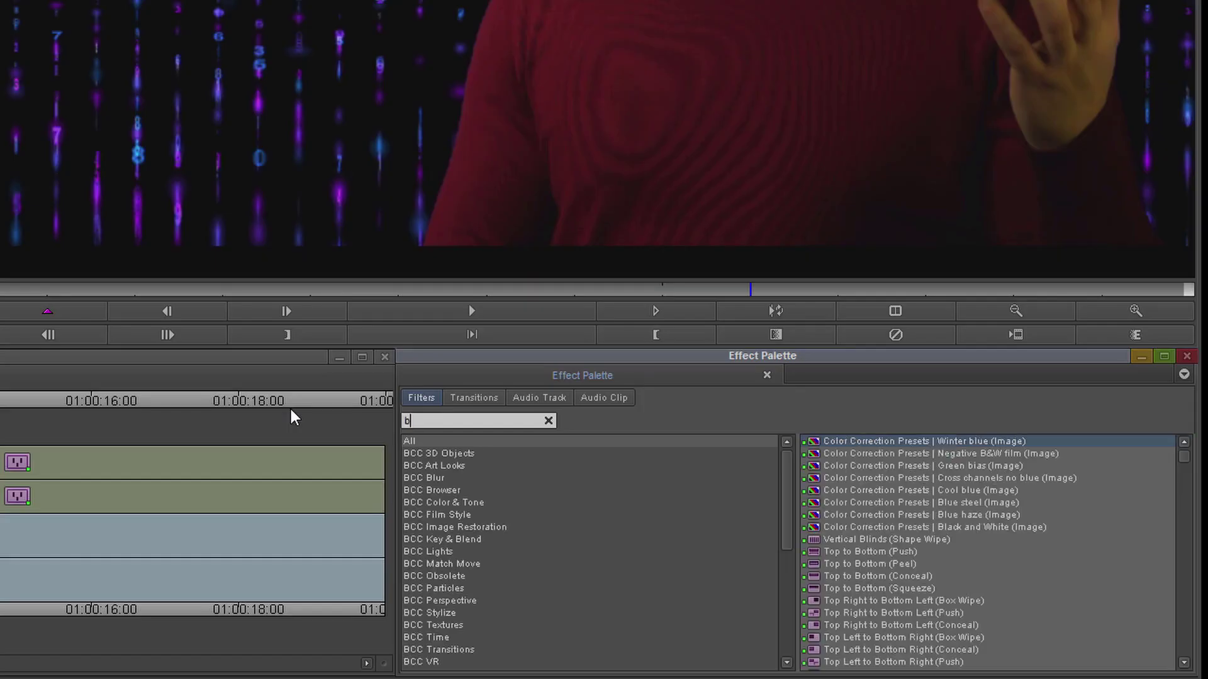
pyautogui.click(440, 453)
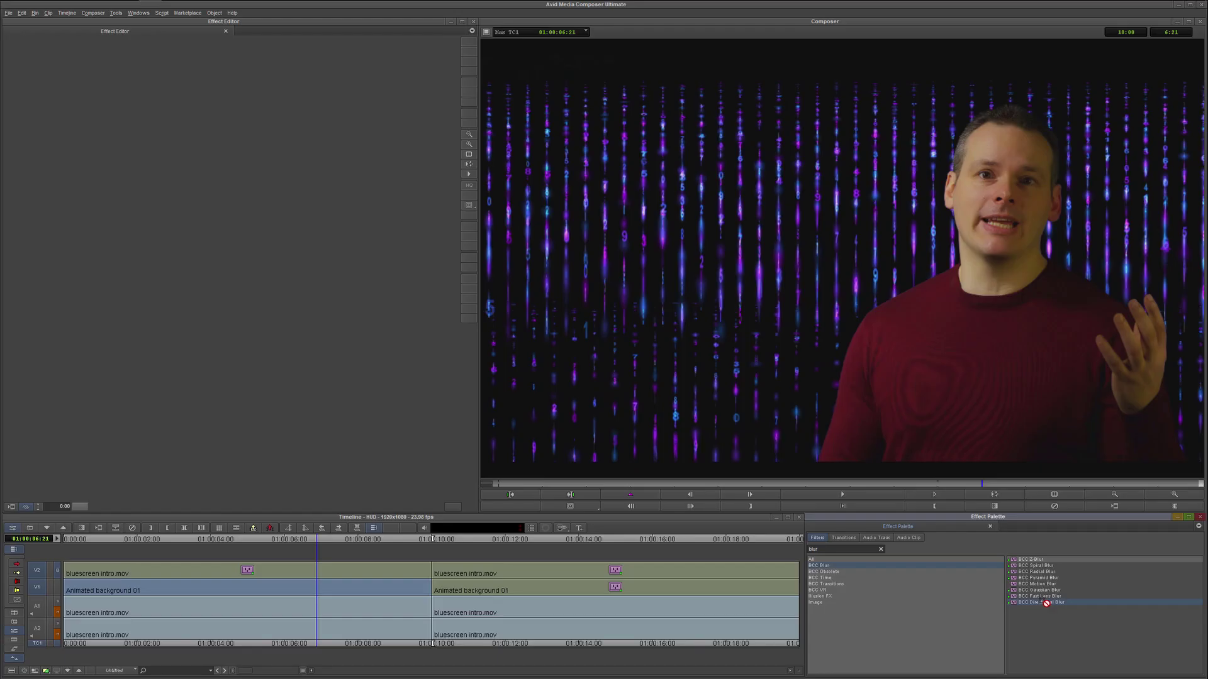
pyautogui.moveTo(867, 526); pyautogui.dragTo(218, 591)
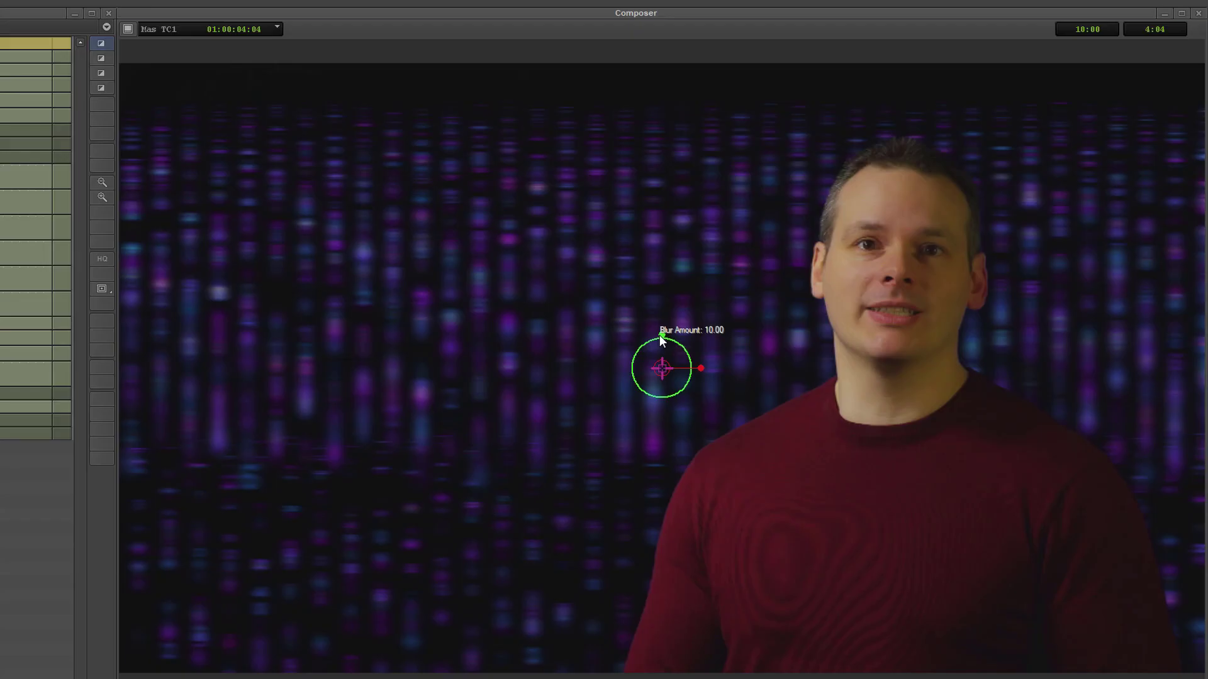
# Step: Raise Blur Amount to 85.5 and rotate Angle to 3.2 using the on-screen blur widget
pyautogui.moveTo(843, 236); pyautogui.dragTo(844, 215)
pyautogui.moveTo(664, 308); pyautogui.dragTo(661, 339)
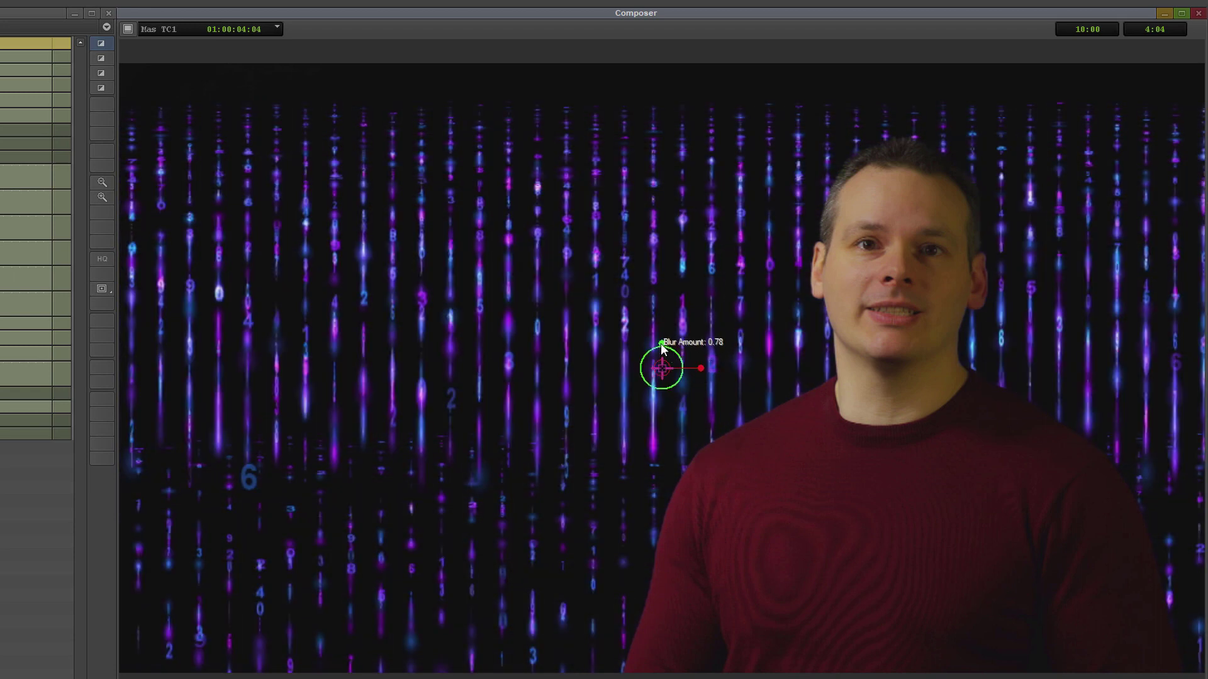
pyautogui.moveTo(662, 345); pyautogui.dragTo(662, 325)
pyautogui.moveTo(700, 369); pyautogui.dragTo(710, 277)
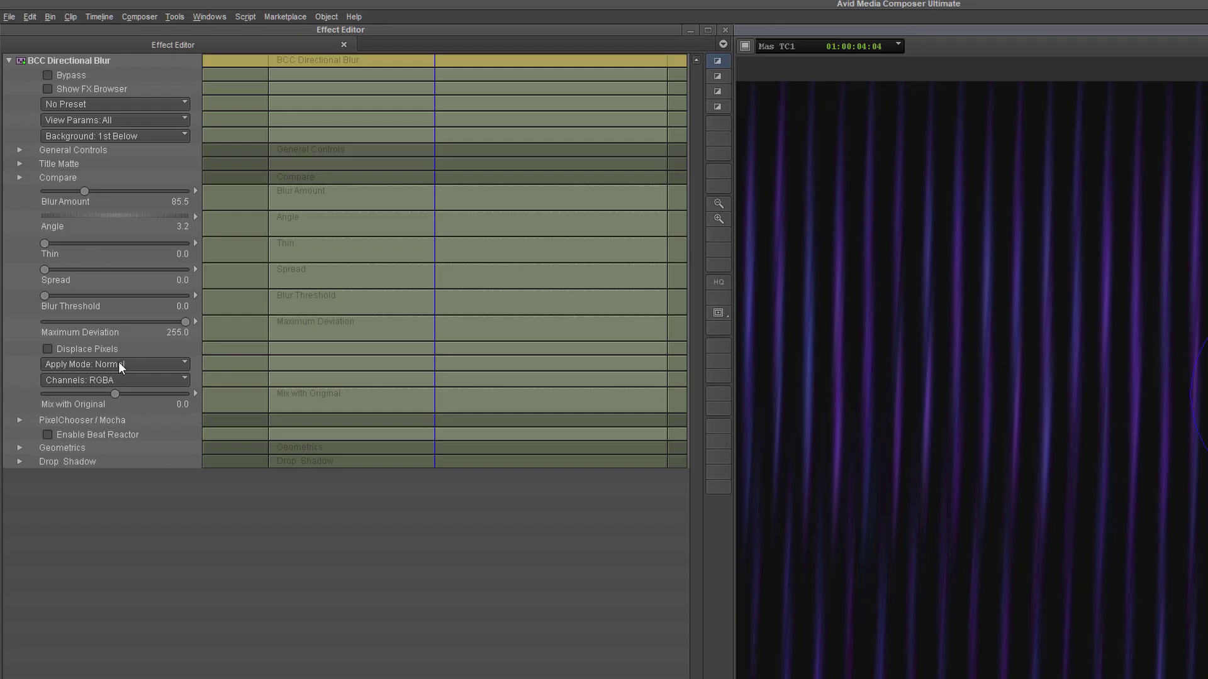
# Step: Set the Directional Blur's Apply Mode to Screen and Apply Mix to 81.1
pyautogui.click(118, 361)
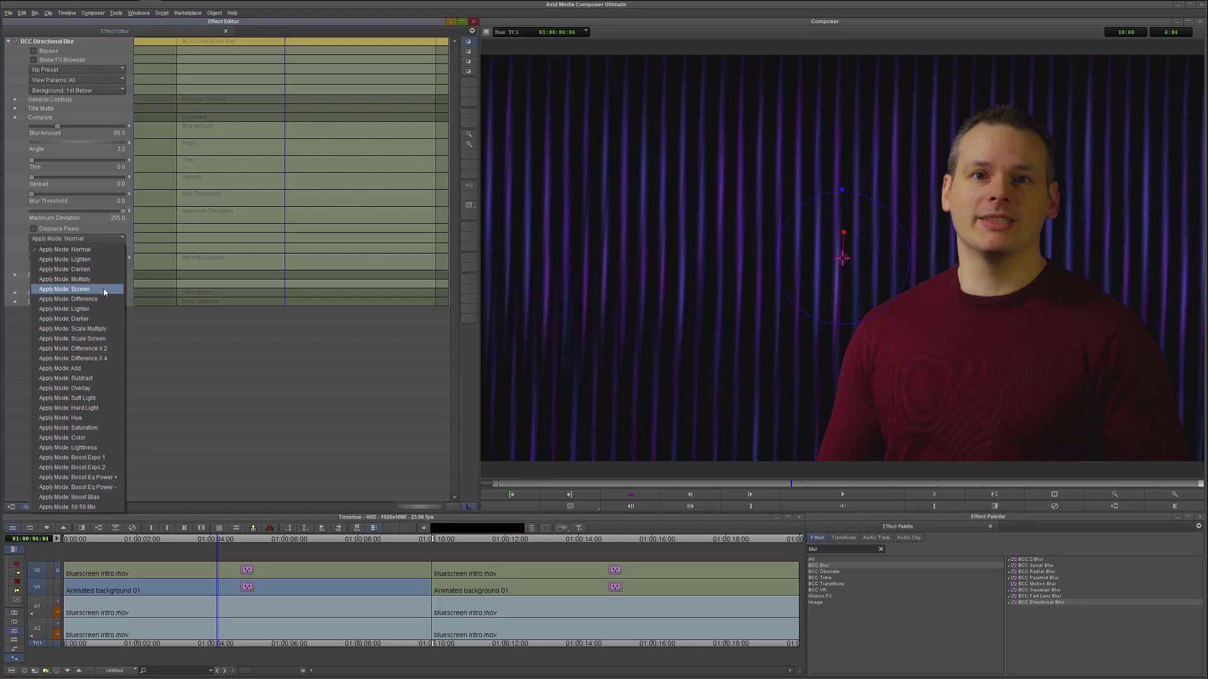
pyautogui.click(151, 442)
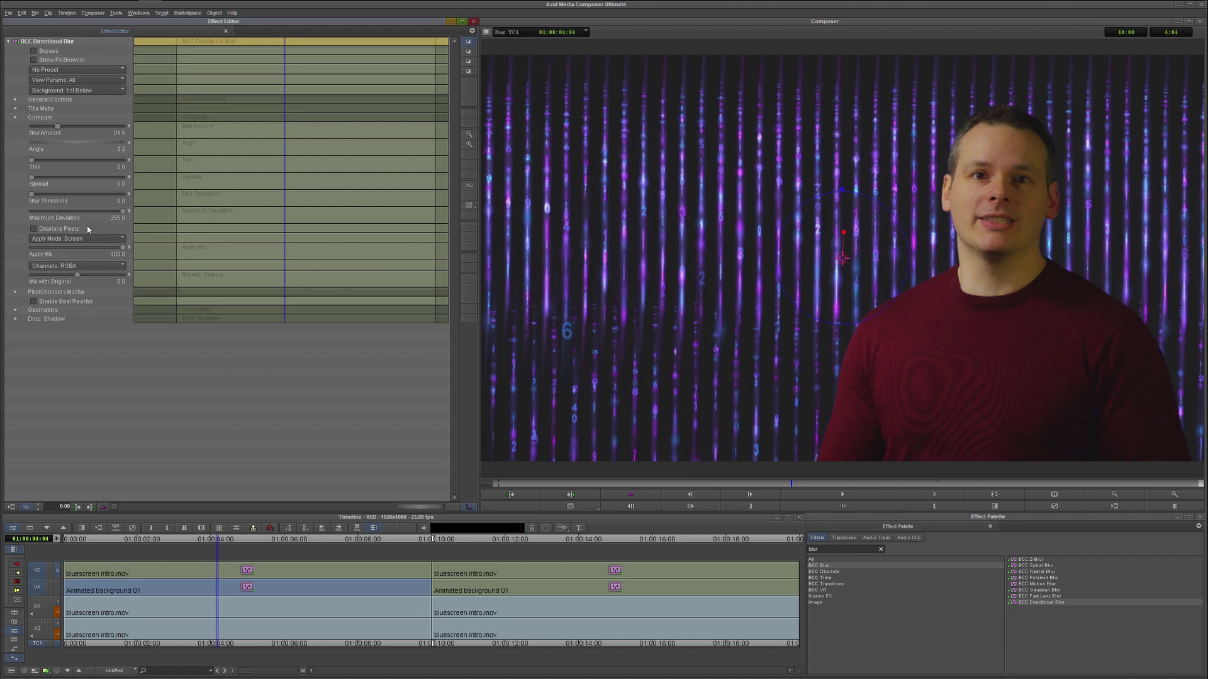
pyautogui.moveTo(122, 247); pyautogui.dragTo(106, 247)
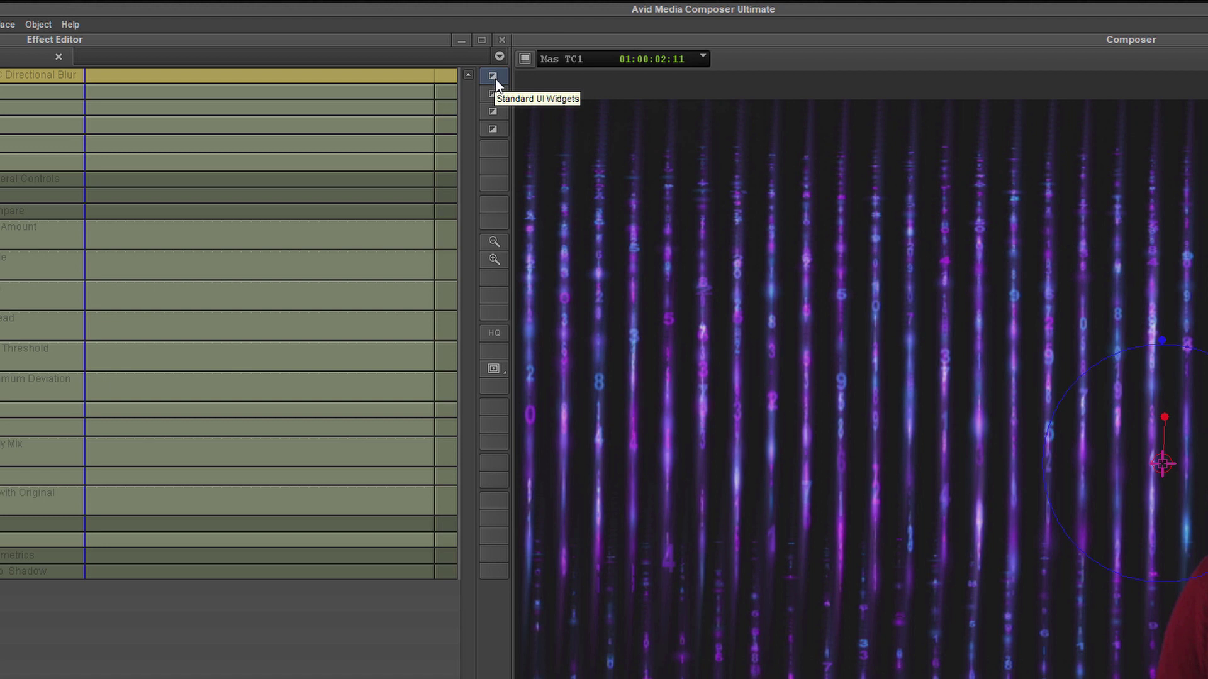
# Step: Toggle the frame outline and standard widgets so only the blur's position crosshair shows
pyautogui.click(493, 94)
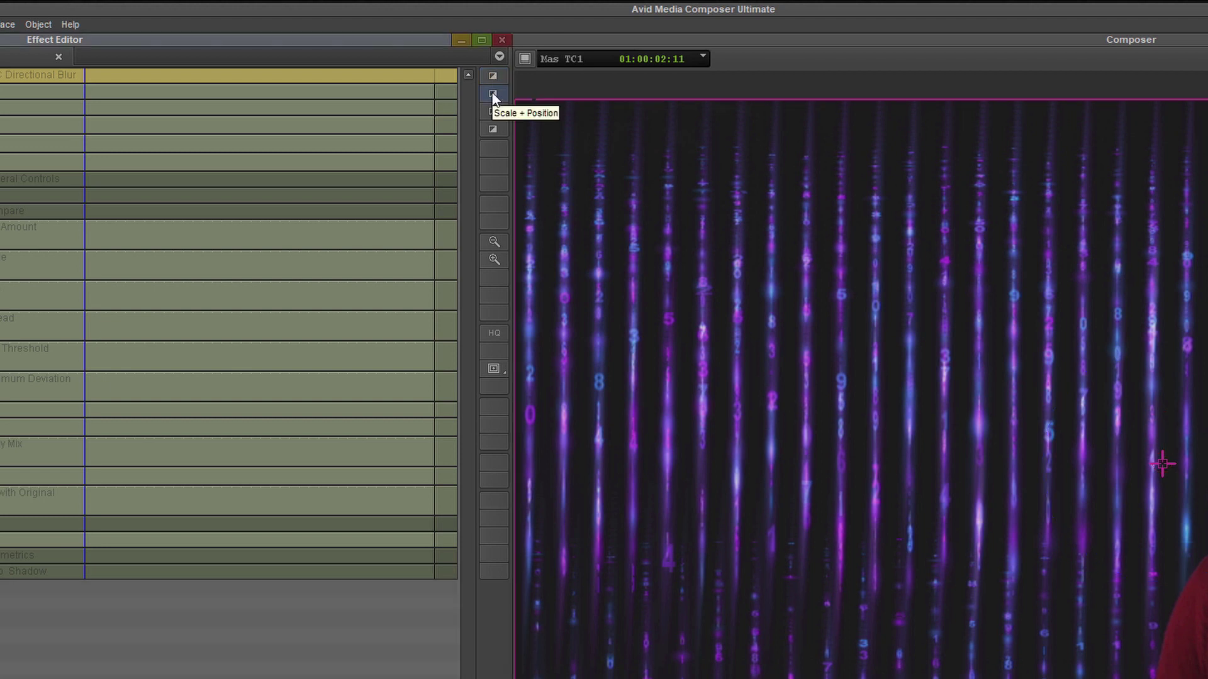
pyautogui.click(492, 129)
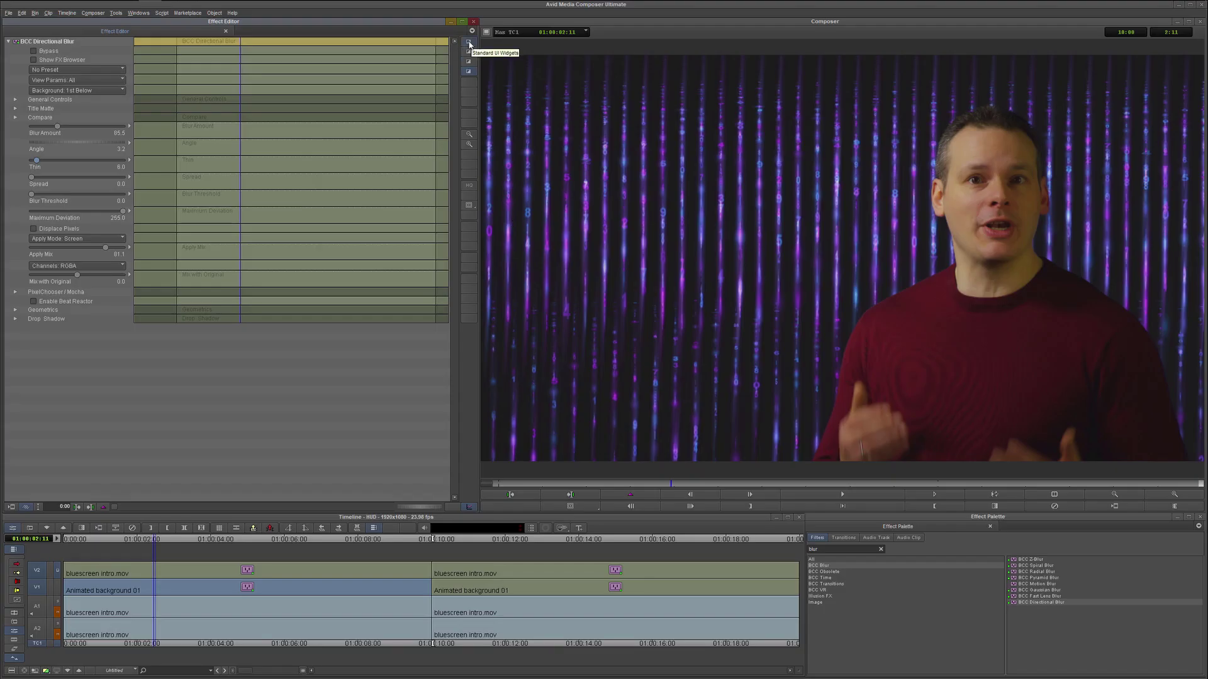
pyautogui.click(468, 41)
pyautogui.click(468, 72)
pyautogui.moveTo(831, 237)
# Step: Turn PixelChooser On and set its mask shape to Shape - Egg
pyautogui.click(16, 292)
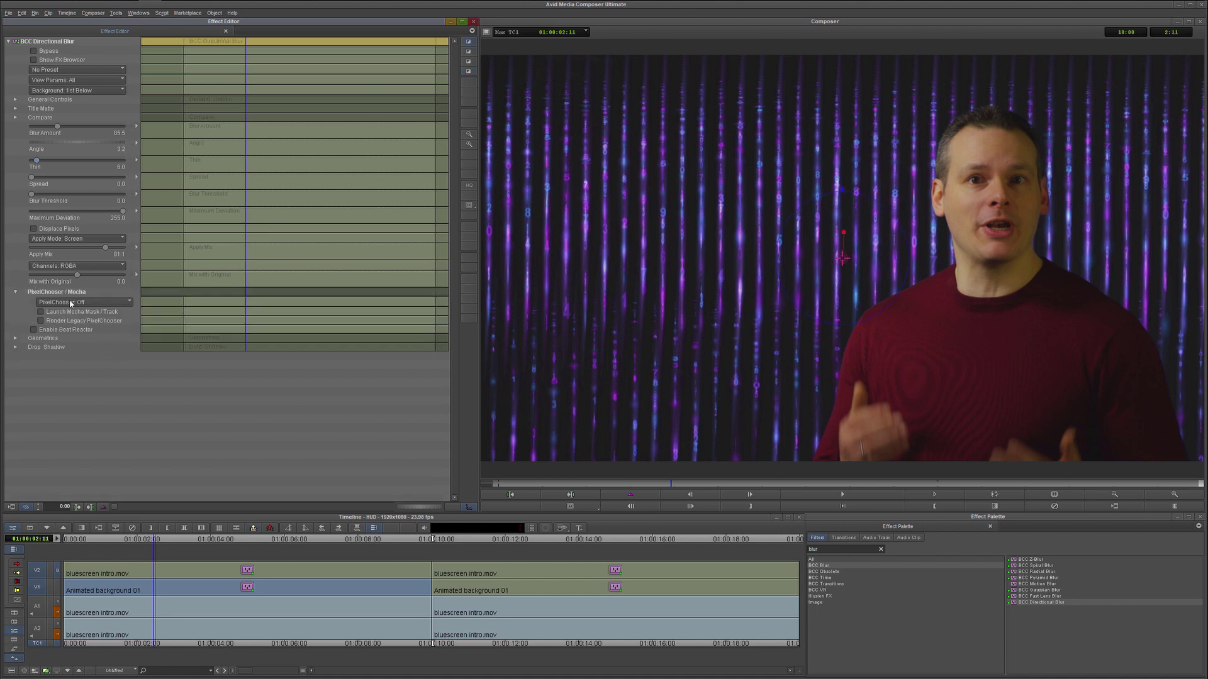
pyautogui.click(106, 302)
pyautogui.click(107, 316)
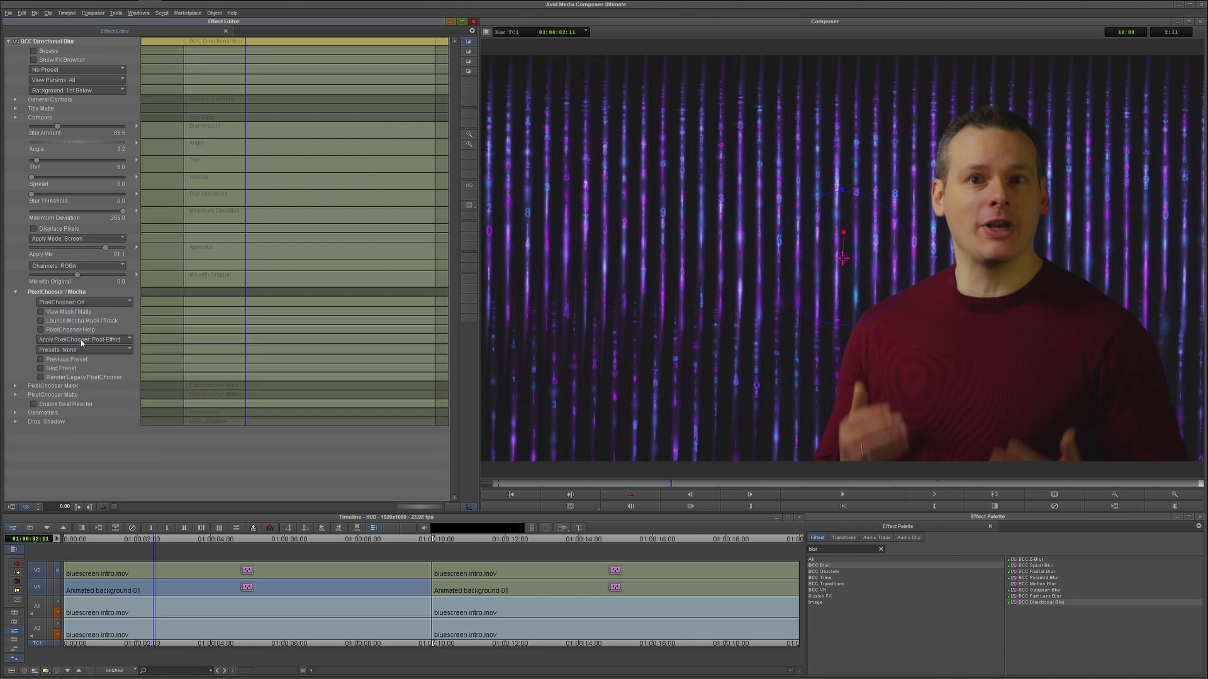
pyautogui.click(16, 386)
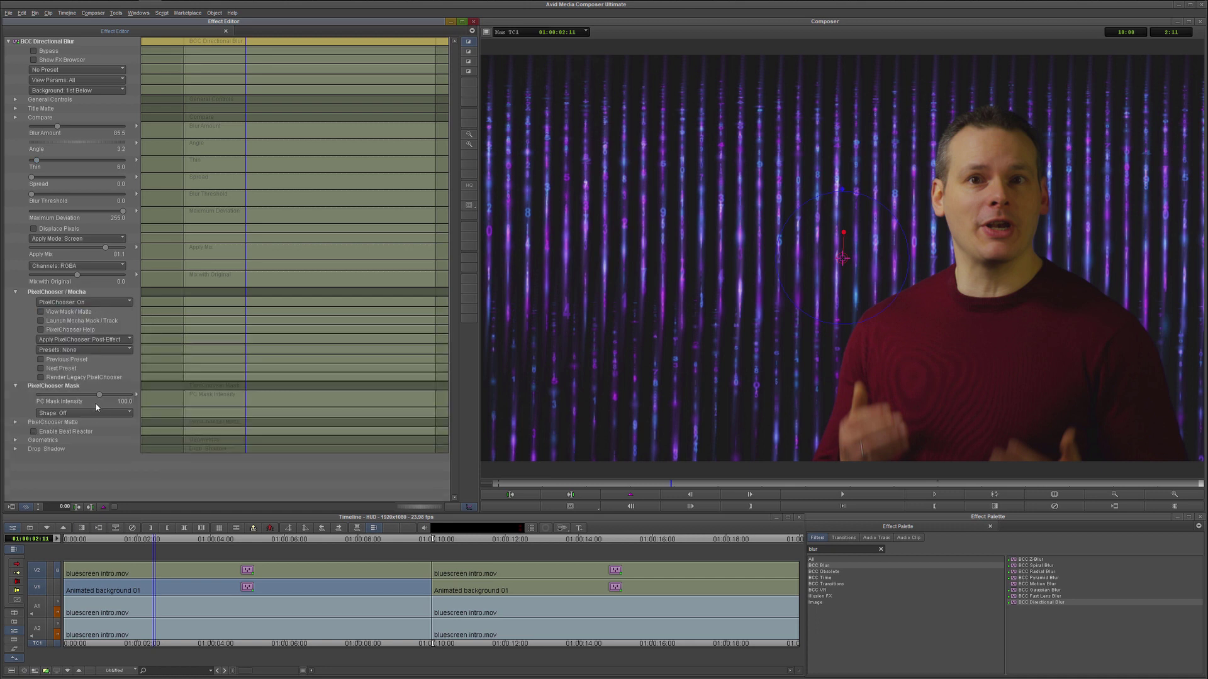
pyautogui.click(69, 415)
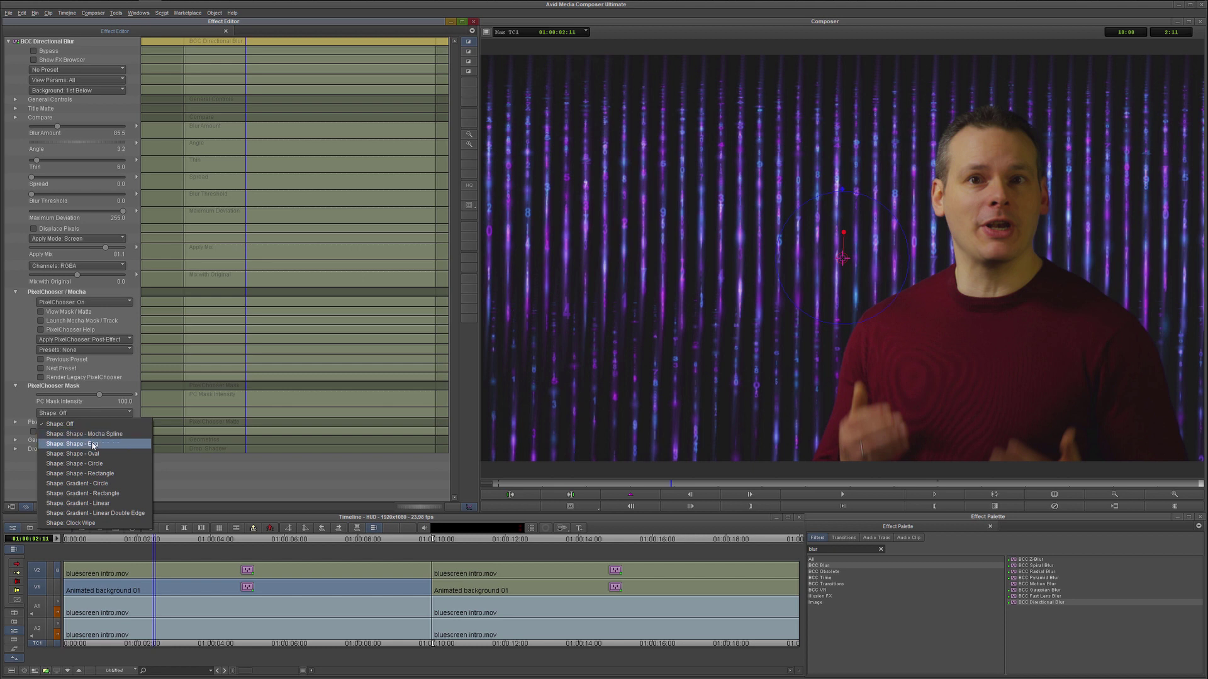
pyautogui.click(93, 445)
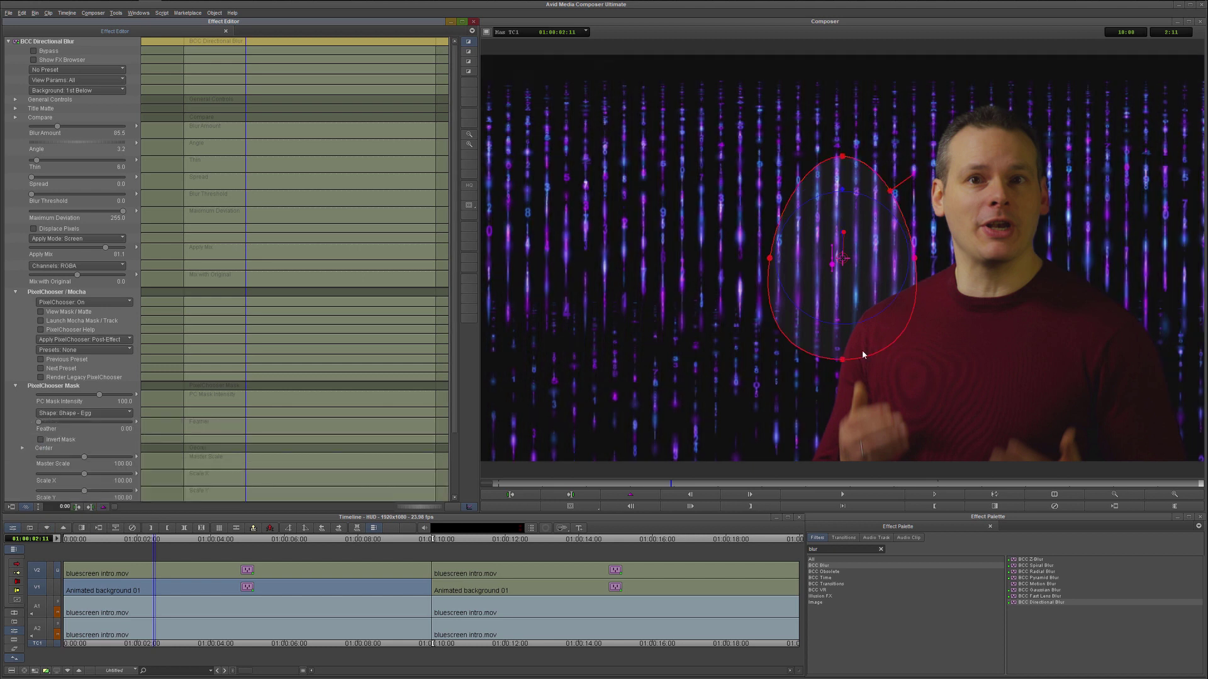